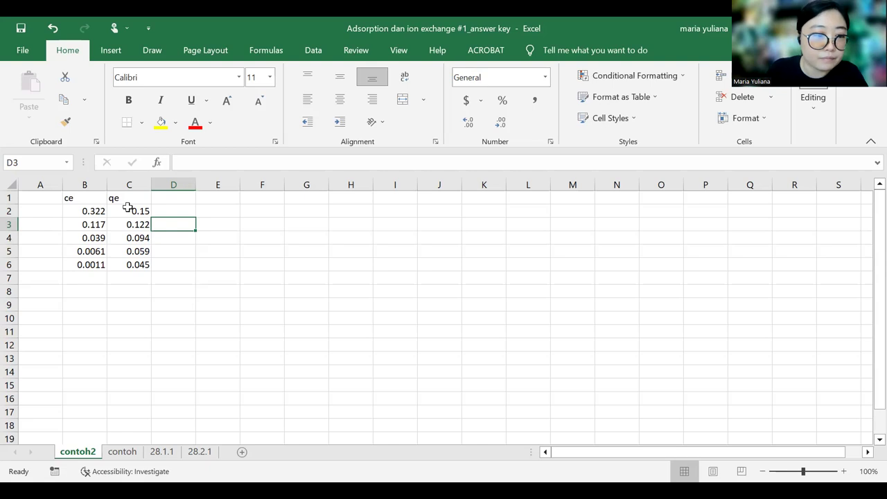
Step: Insert a marker-only scatter chart from the ce and qe values in B2:C6
click(153, 197)
drag(90, 198, 131, 266)
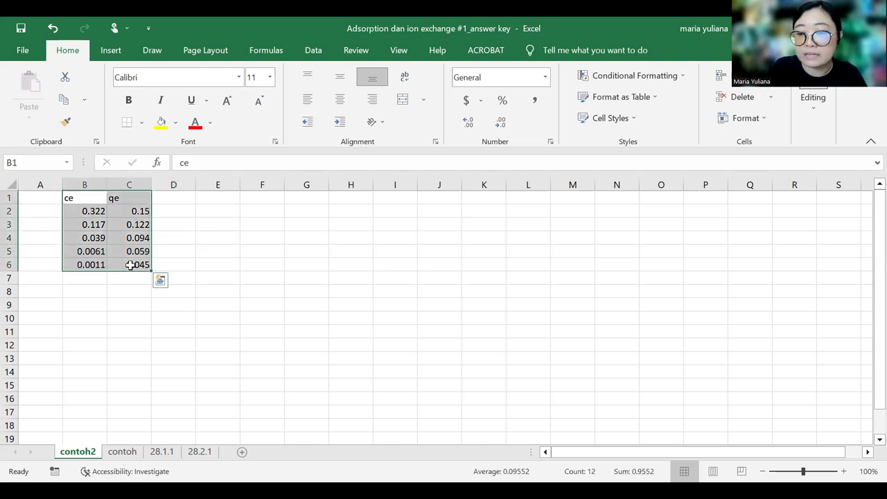
click(111, 302)
drag(90, 210, 135, 264)
click(111, 50)
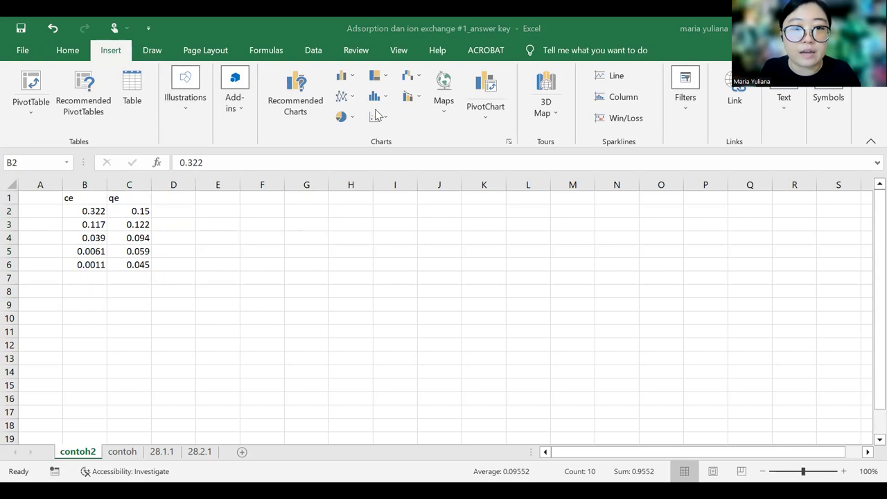
click(378, 115)
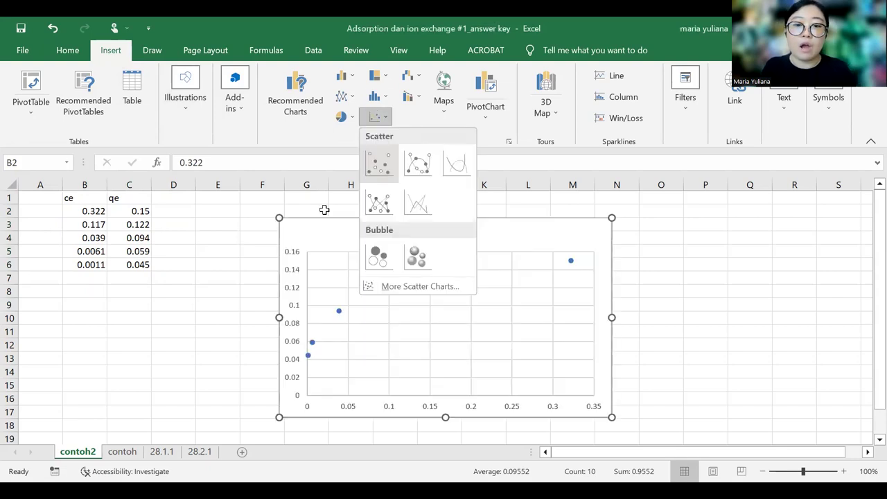
click(358, 320)
Step: Add a trendline to the scatter chart's data series and set its type to Power
click(403, 286)
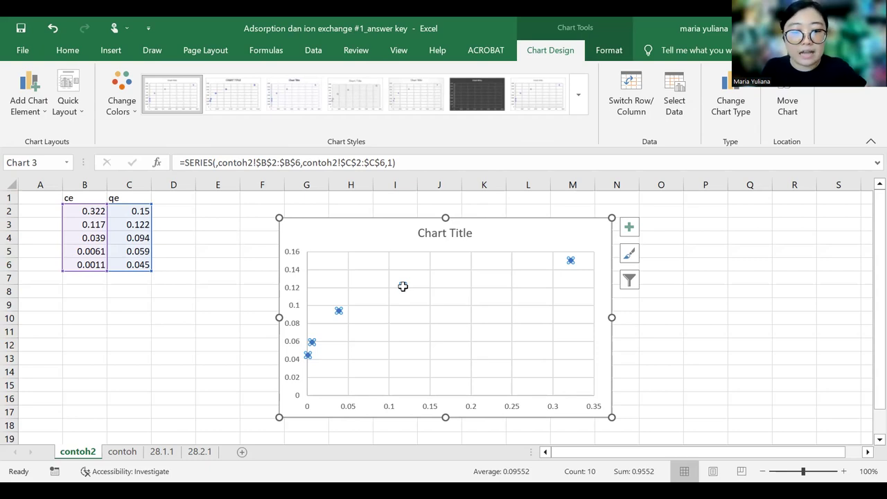
right_click(403, 286)
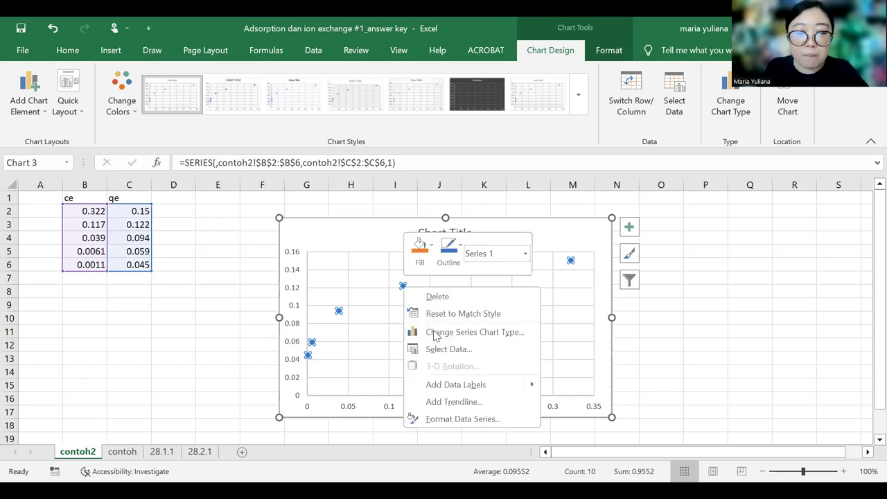
click(447, 403)
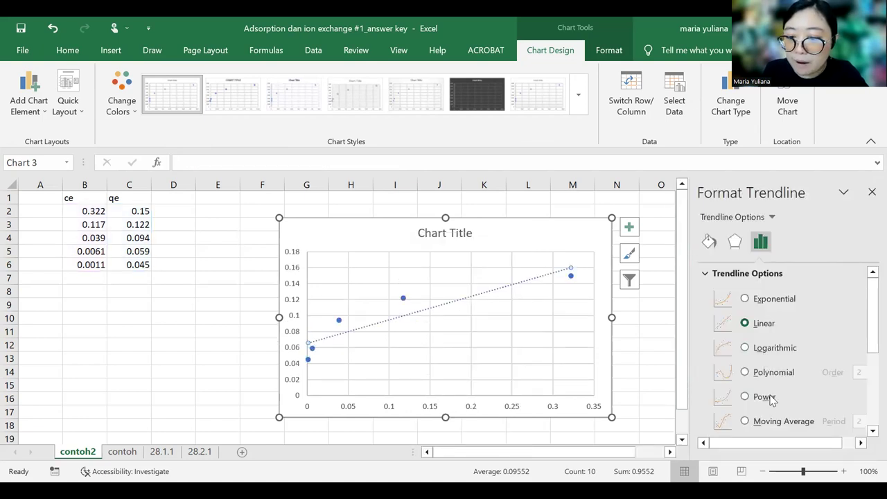
scroll(779, 377, down, 3)
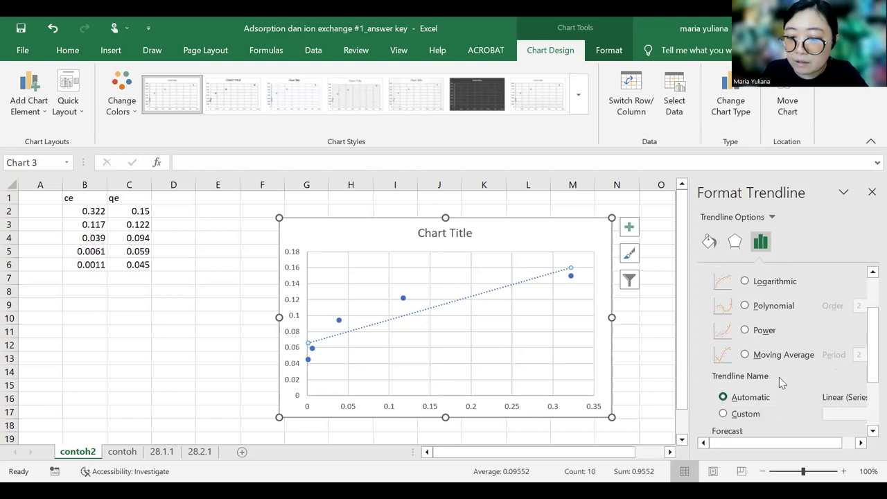
click(764, 331)
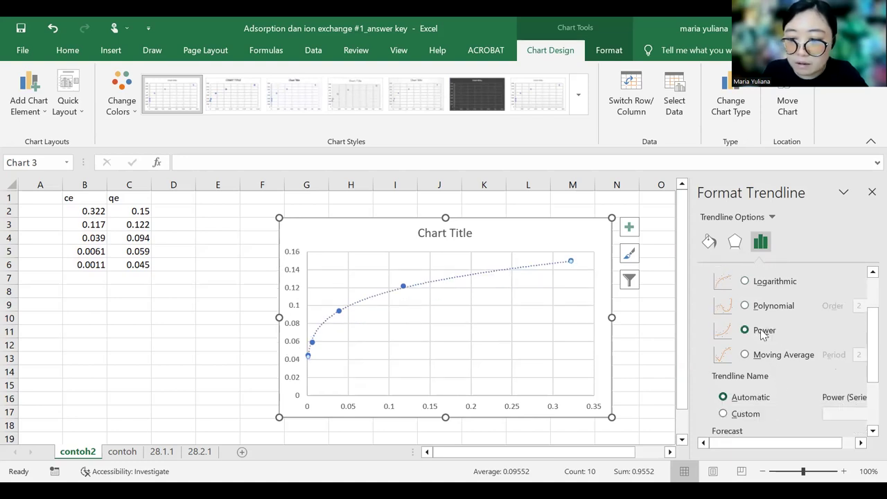
Step: Display the trendline's equation and R-squared value on the chart and move their label just below the curve
scroll(784, 388, down, 3)
click(769, 405)
click(763, 424)
drag(538, 278, 529, 289)
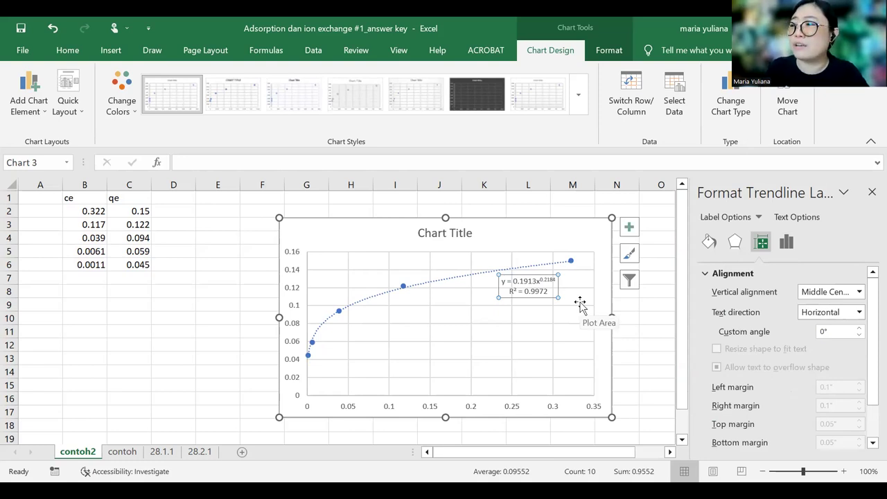
Step: Change the chart title to "Freundlich" and move the chart closer to the ce/qe data table
click(441, 234)
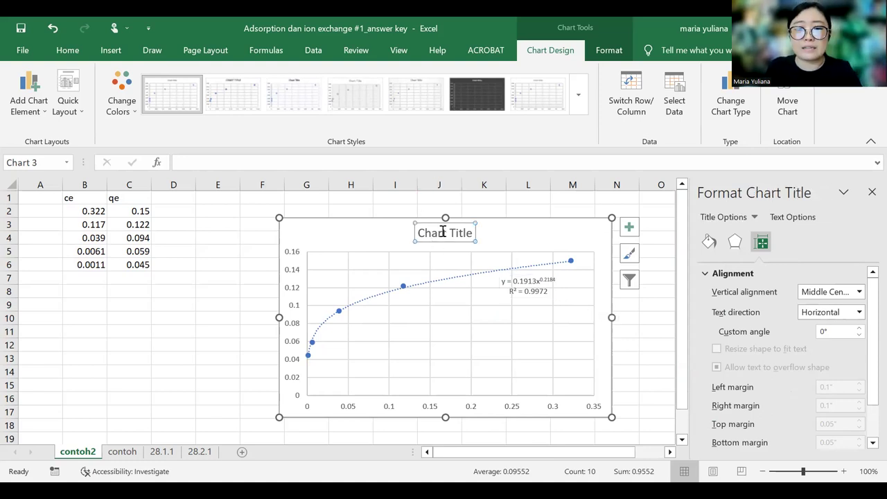
triple_click(443, 233)
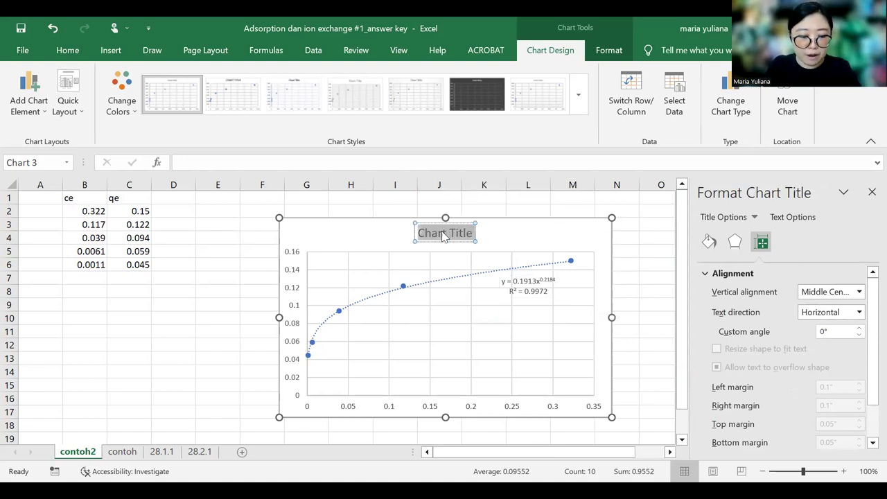
text(Freundlich)
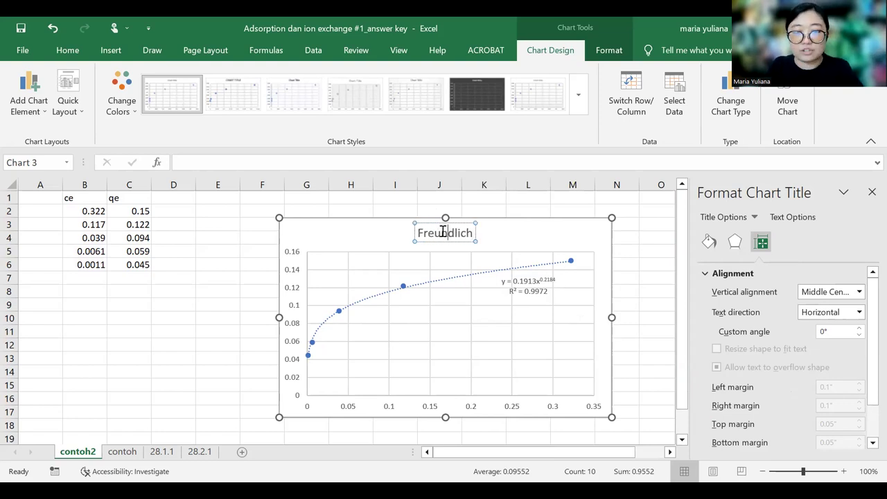
drag(317, 229, 222, 214)
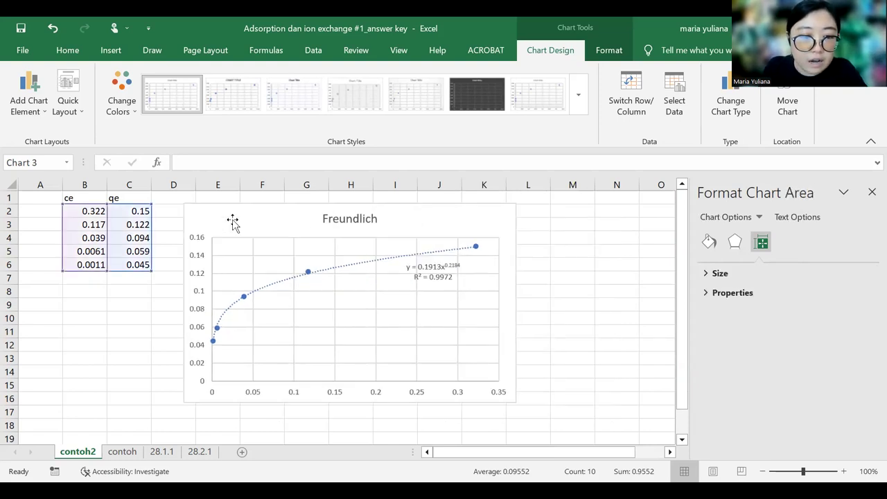
Step: Add a second trendline to the Freundlich chart's data series and make it a Power trendline
click(307, 272)
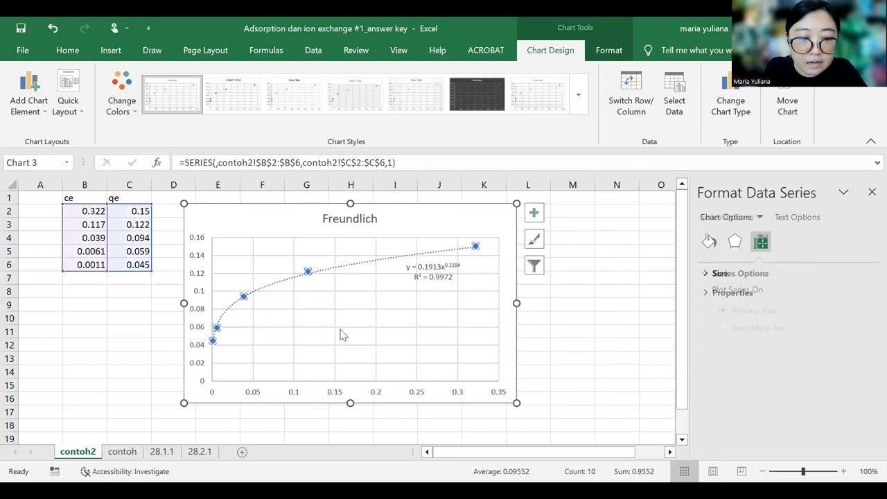
right_click(308, 272)
key(Return)
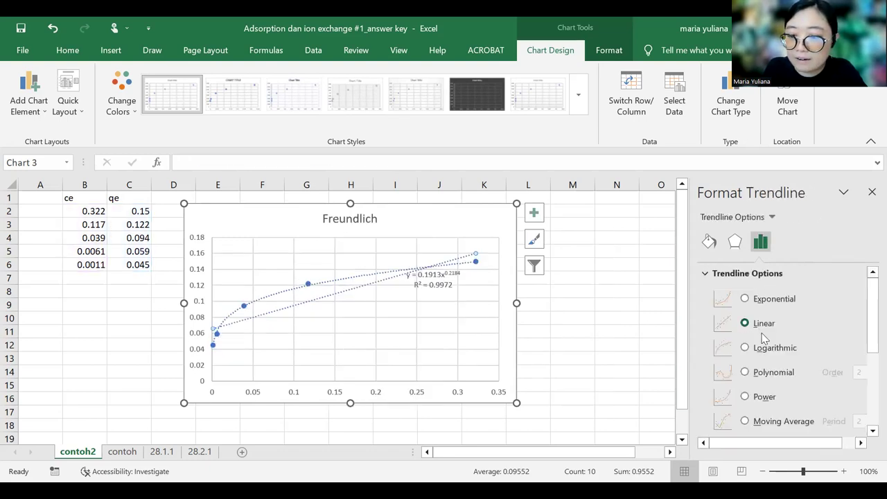
scroll(766, 333, down, 1)
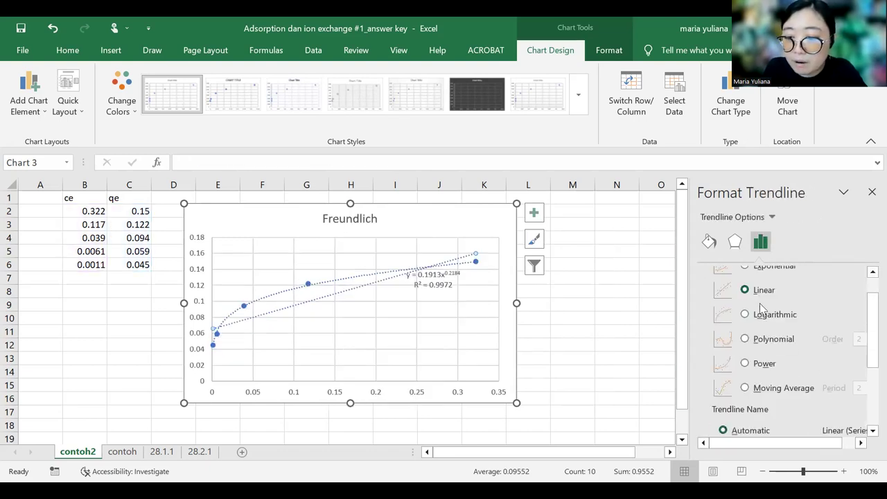
click(760, 365)
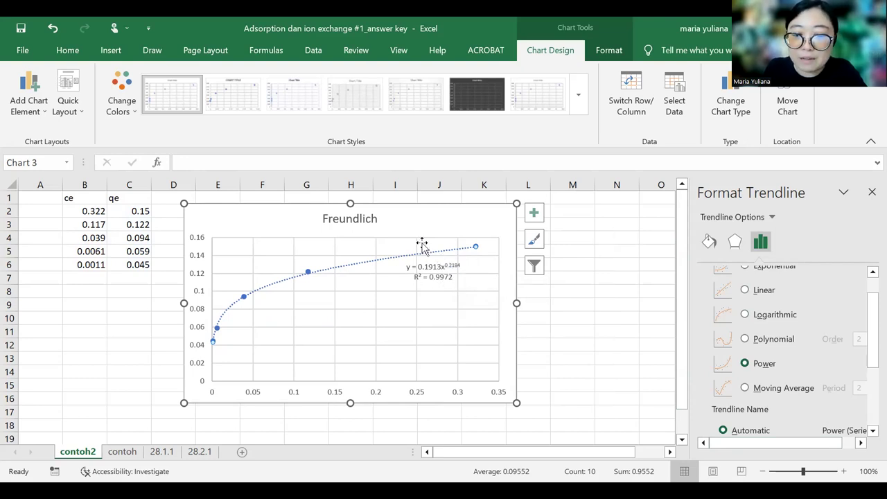
Step: Edit the Freundlich chart's data series and reselect B2:B6 as its X values
click(205, 292)
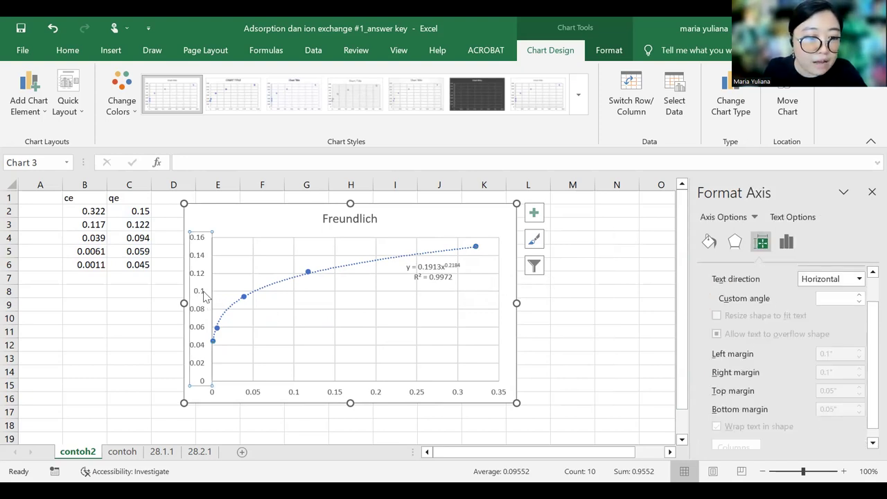
right_click(207, 291)
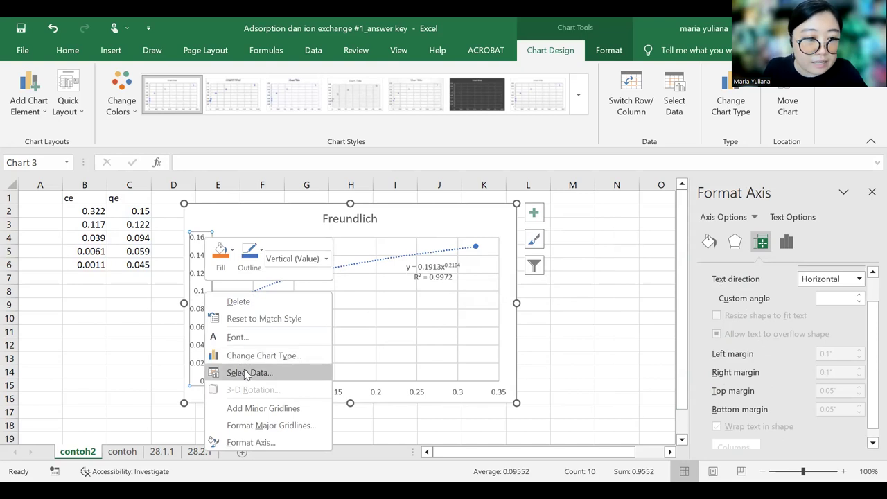
click(244, 372)
click(143, 233)
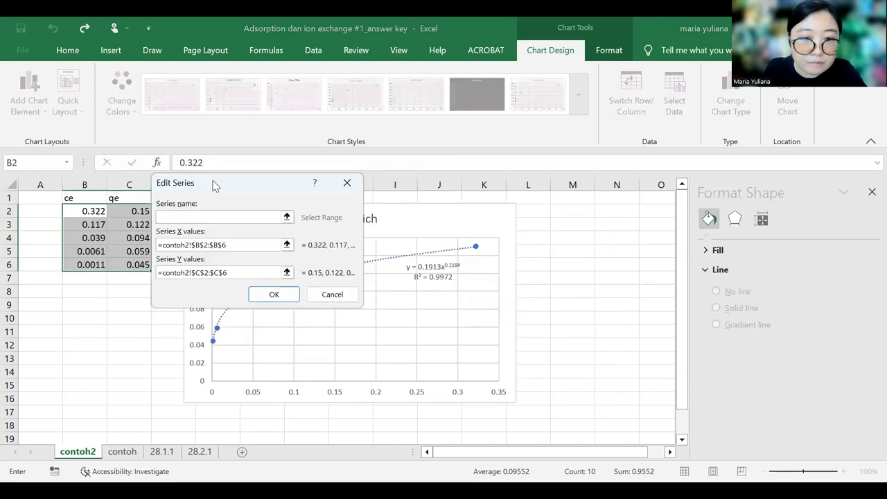
drag(213, 186, 475, 149)
click(547, 207)
drag(83, 211, 89, 264)
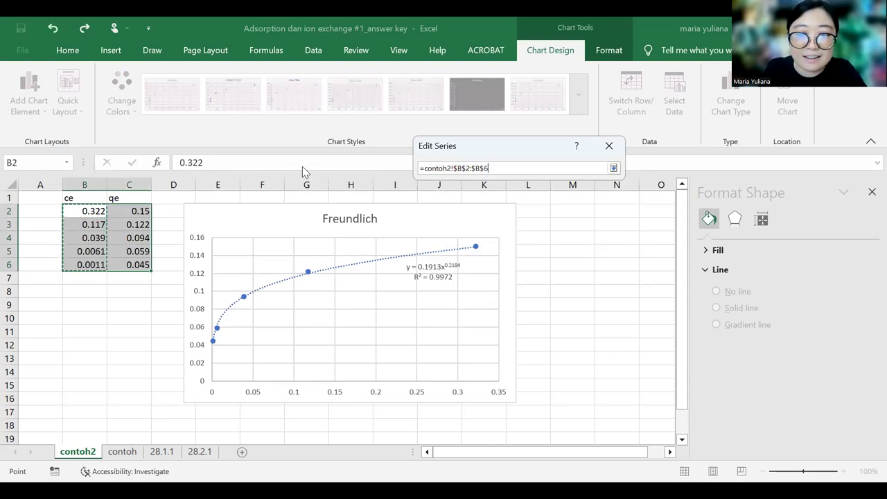
click(614, 168)
Step: Reselect C2:C6 as the series' Y values and apply the data source edits
click(550, 235)
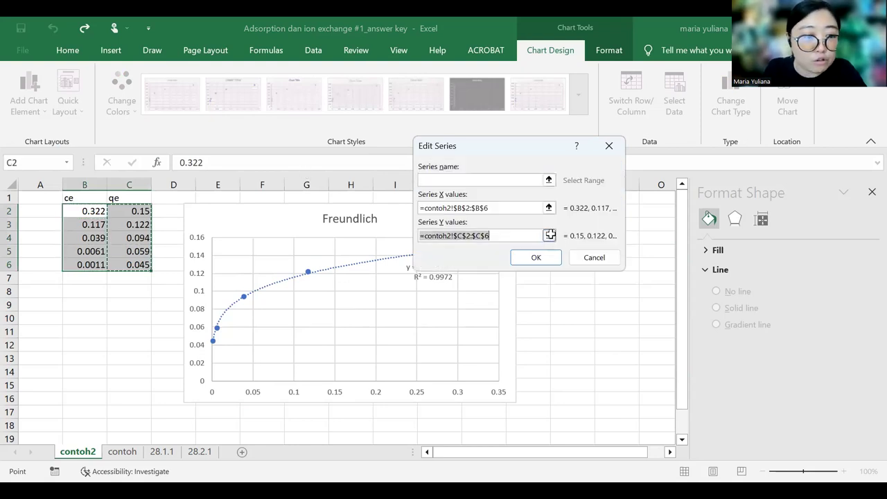
click(550, 235)
drag(129, 210, 139, 229)
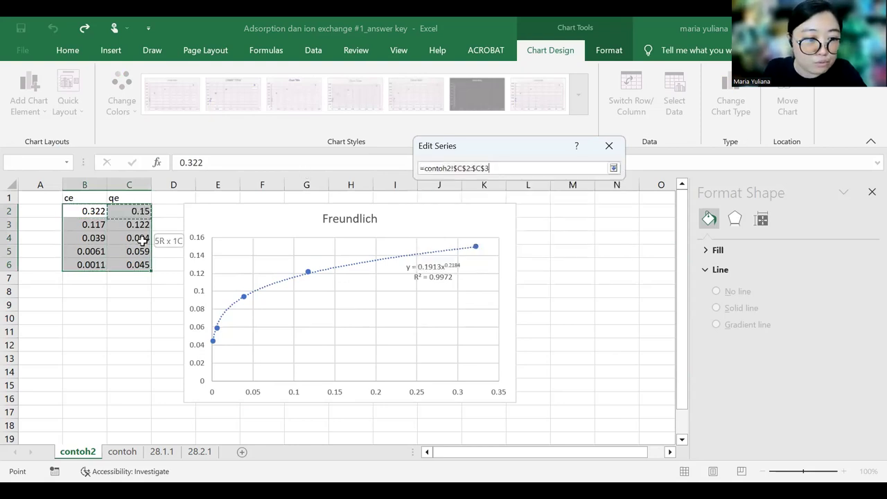
click(613, 169)
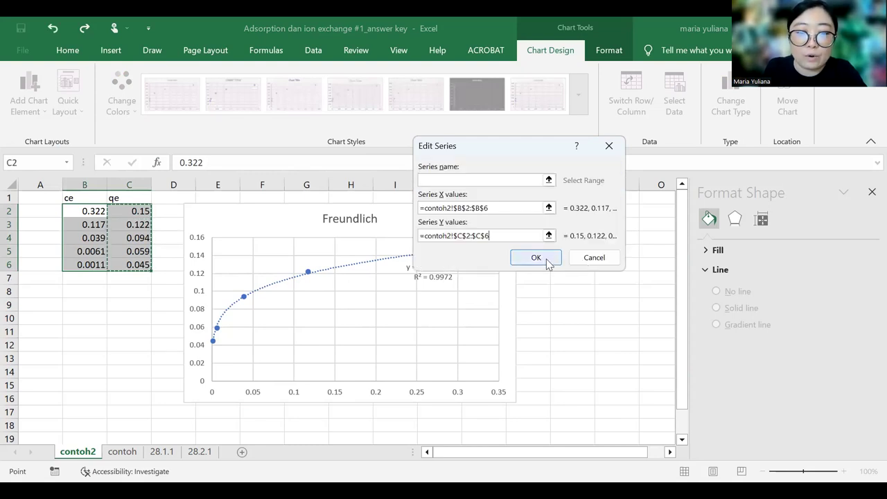
click(536, 258)
click(365, 336)
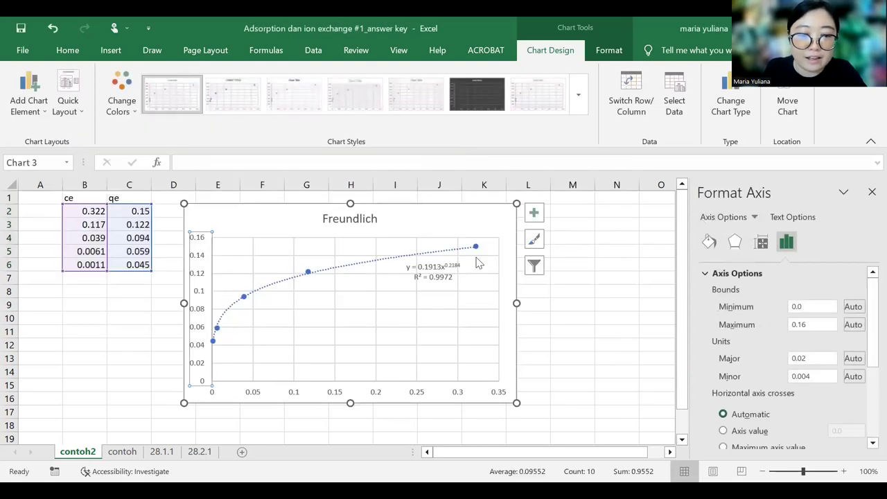
click(431, 276)
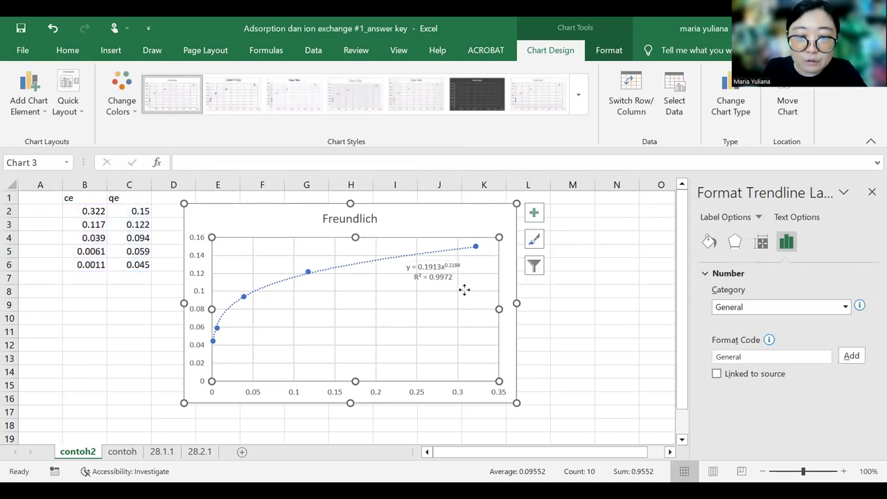
click(432, 304)
click(430, 276)
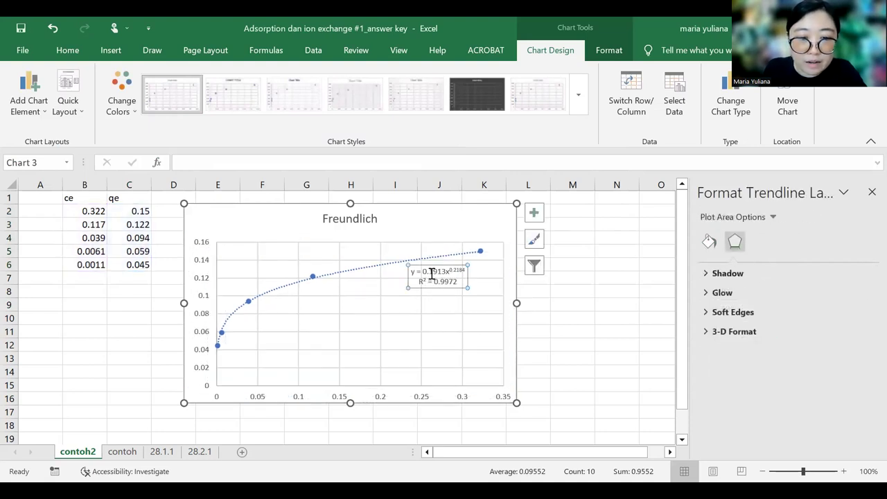
click(427, 259)
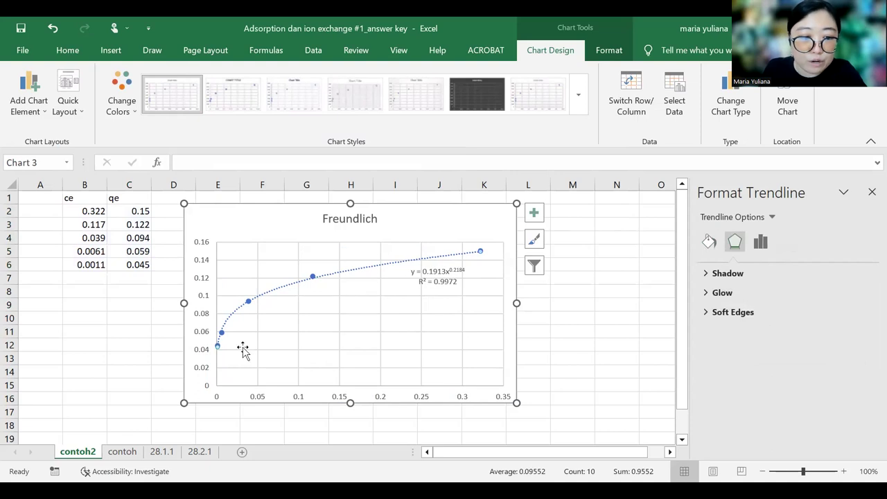
click(437, 282)
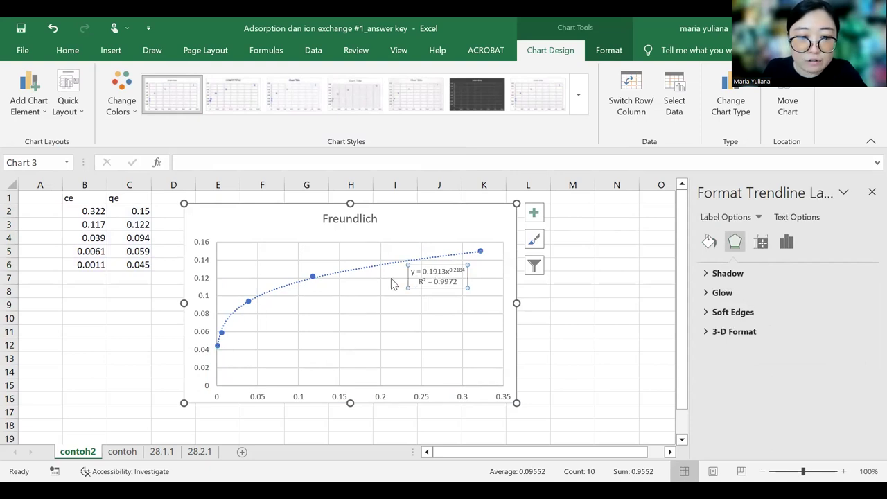
Step: Add another Power trendline to the data series and display its equation and R-squared value on the chart
right_click(312, 278)
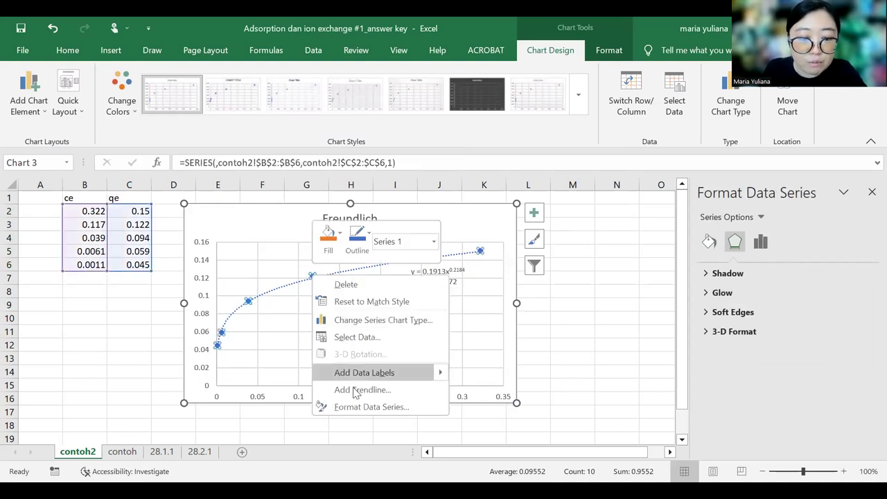
scroll(820, 357, down, 5)
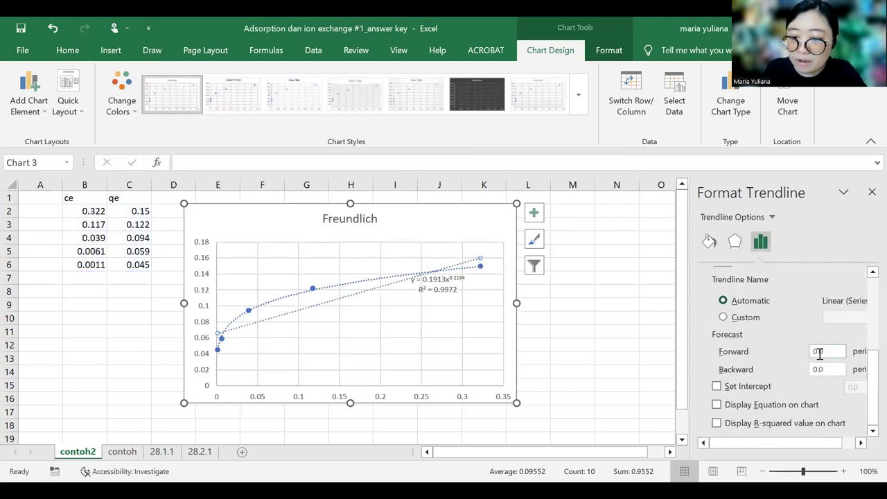
scroll(746, 334, up, 5)
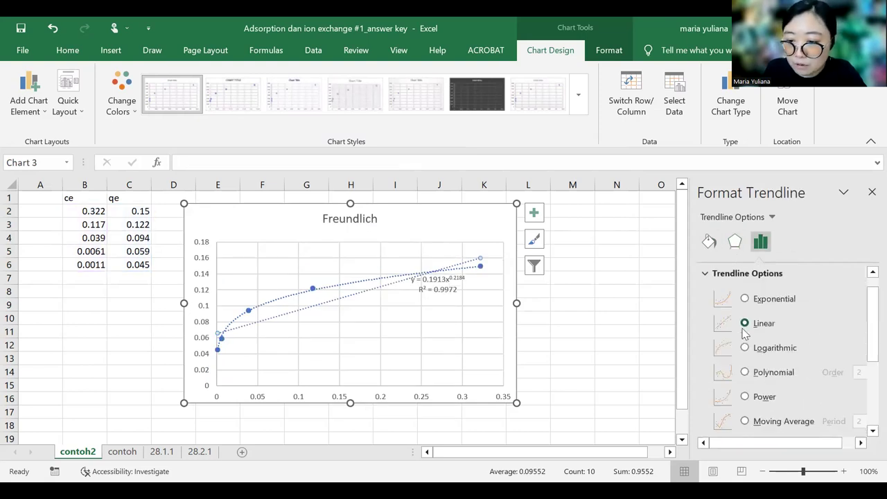
click(766, 391)
scroll(771, 374, down, 3)
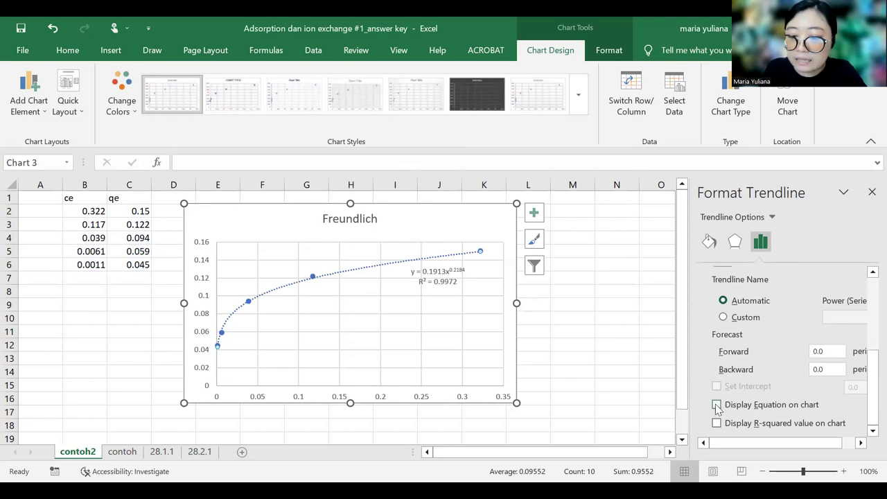
click(717, 407)
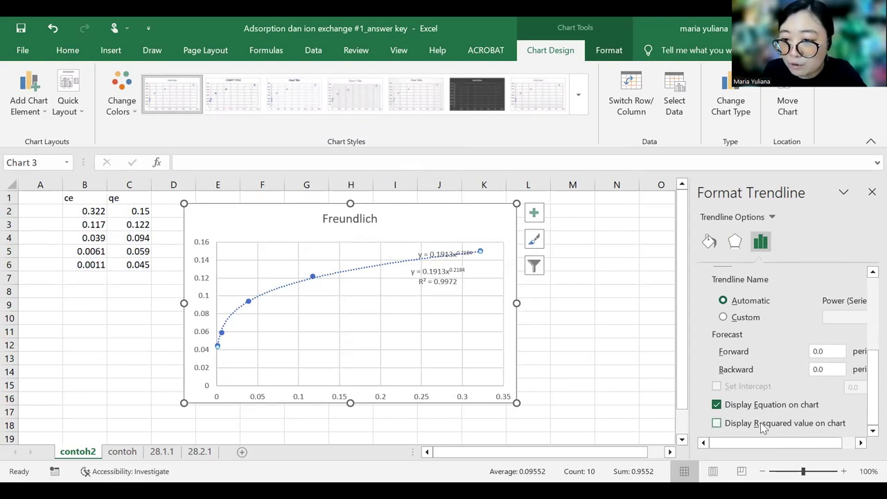
click(716, 423)
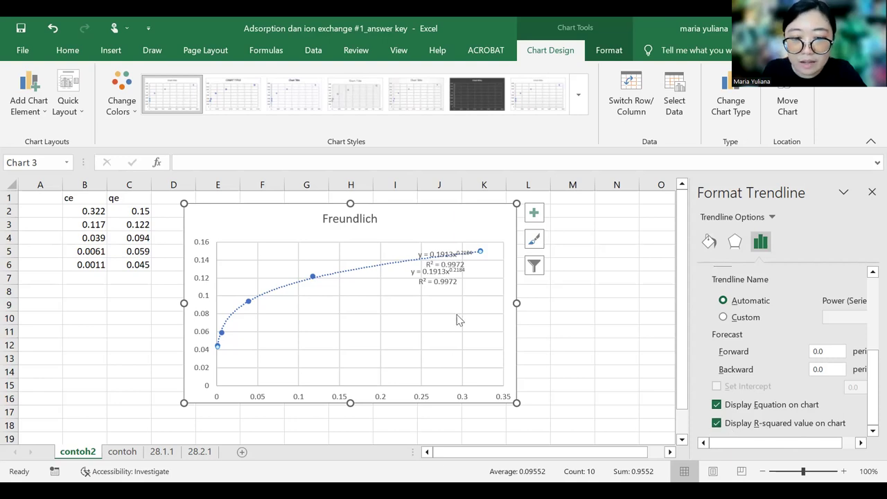
Step: Remove the duplicate trendline equation label from the Freundlich chart and move the remaining one just below the curve
click(438, 282)
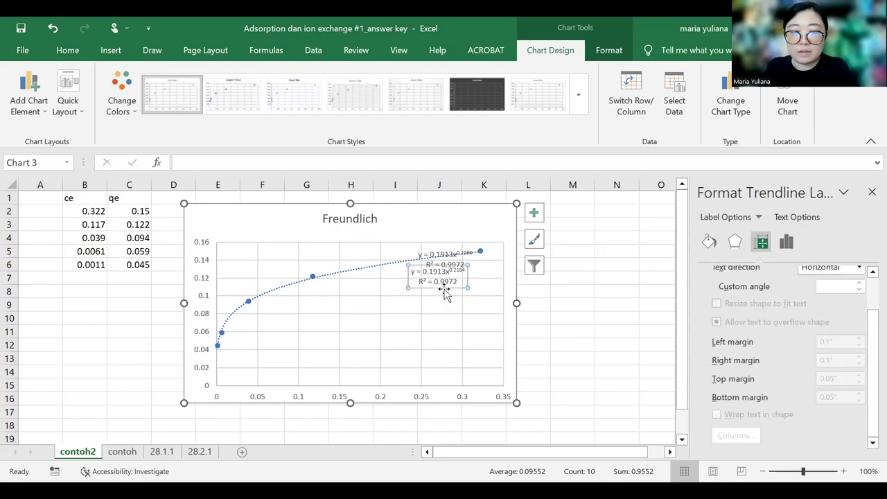
click(447, 297)
click(454, 271)
drag(452, 278, 453, 290)
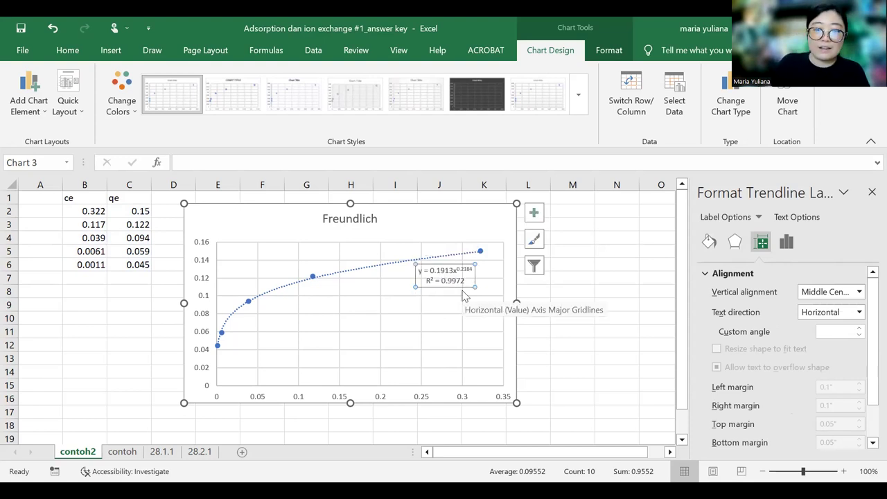
click(428, 271)
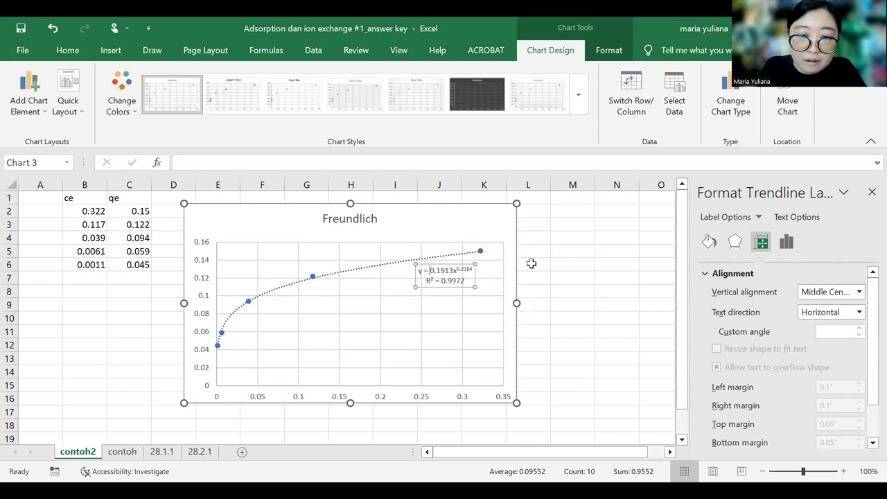
Step: Write the Freundlich equation "q = K.c^n" in cell M4 beside the chart
click(560, 236)
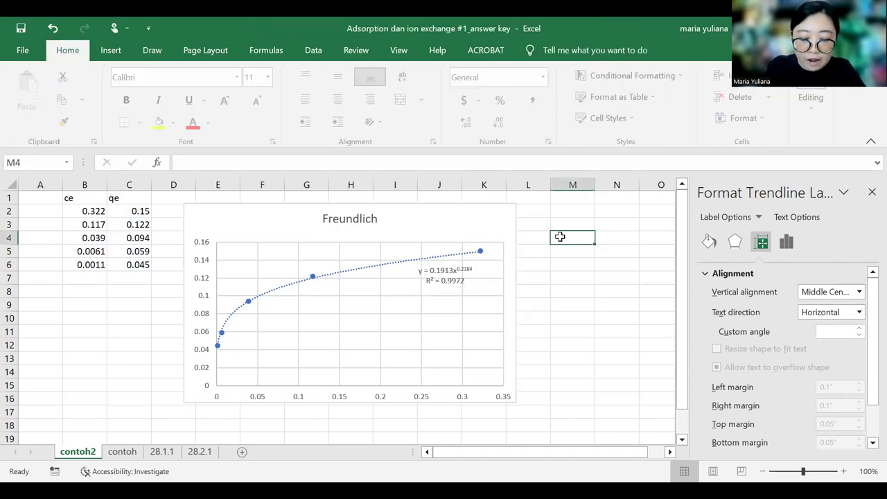
text(q)
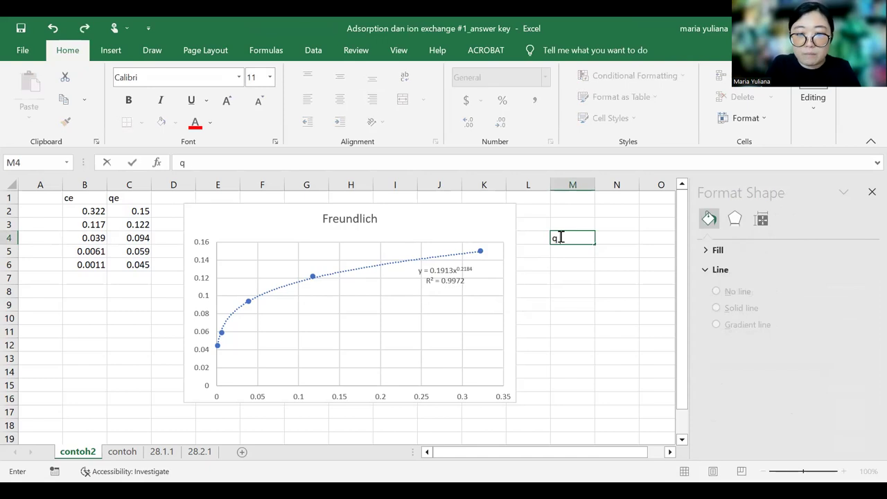
text( = K)
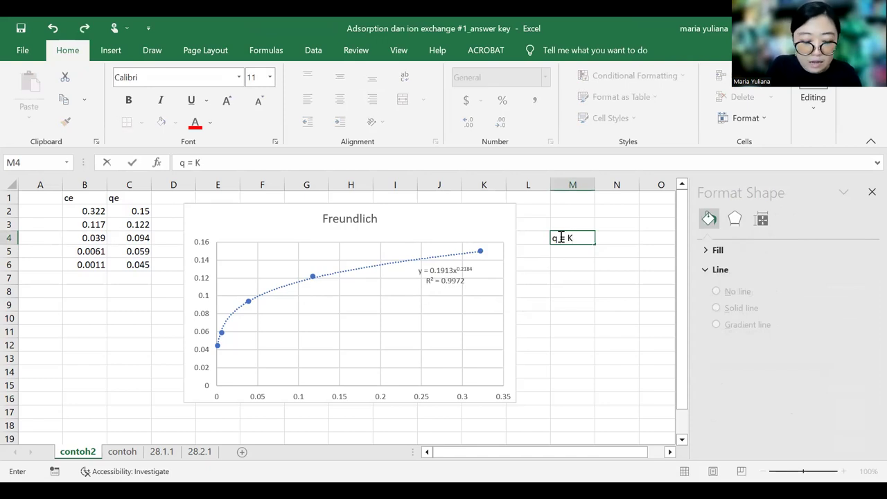
text(.c^)
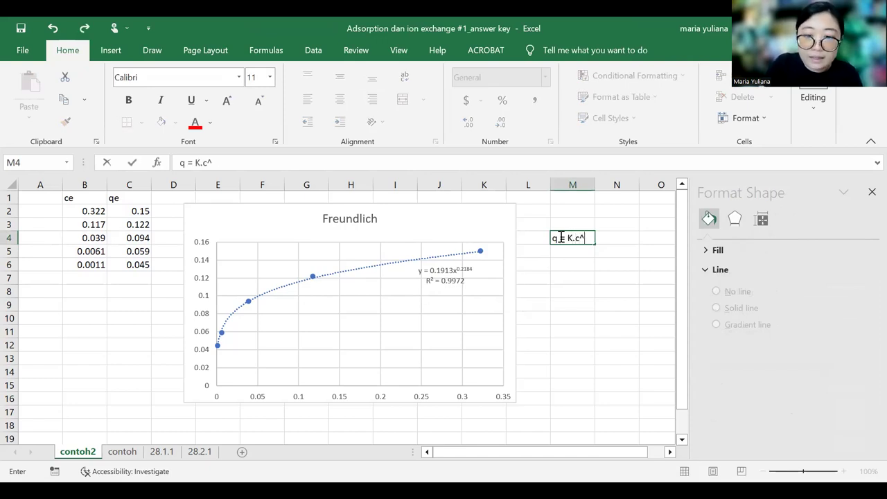
text(n)
key(Return)
Step: Enter the fitted constants below the equation: "K = 0.1913" in M5 and "n = 0.2184" in M6
key(Return)
key(Up)
text(K = 0.1913)
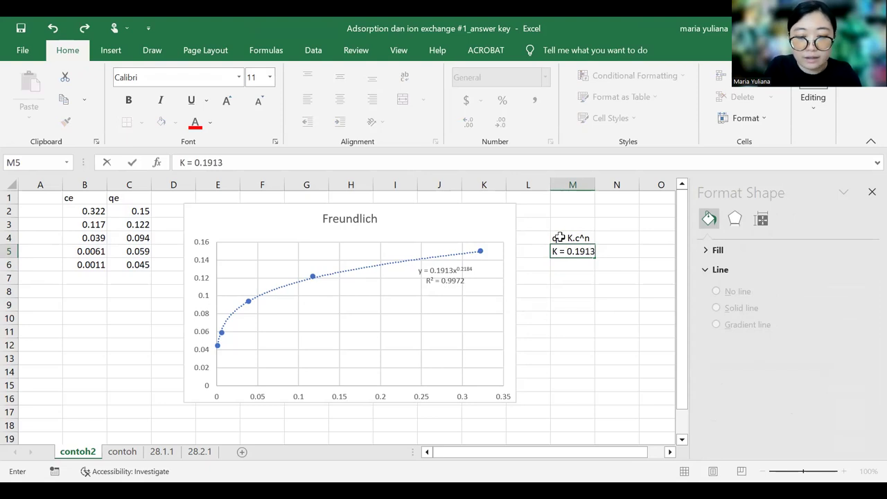
key(Return)
text(n)
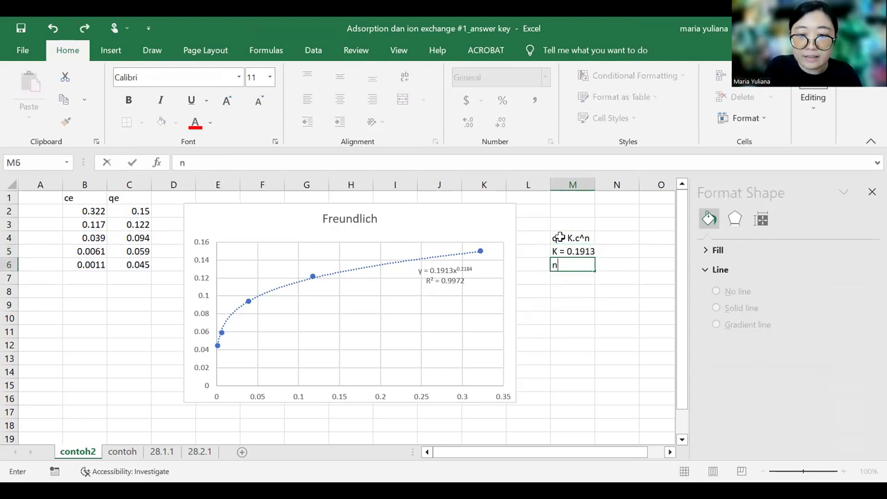
text( = 0.212)
key(BackSpace)
text(84)
key(Return)
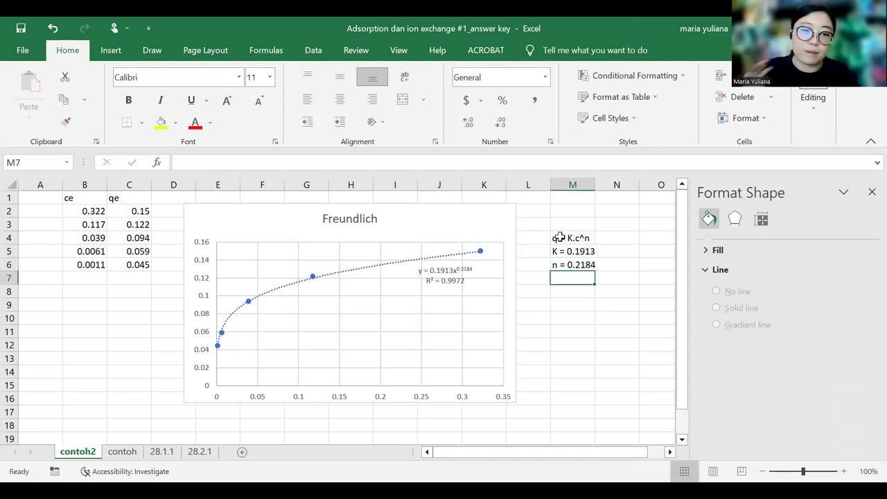
Step: Record the fit quality as "R2 = 0.9972" in cell M7
click(589, 335)
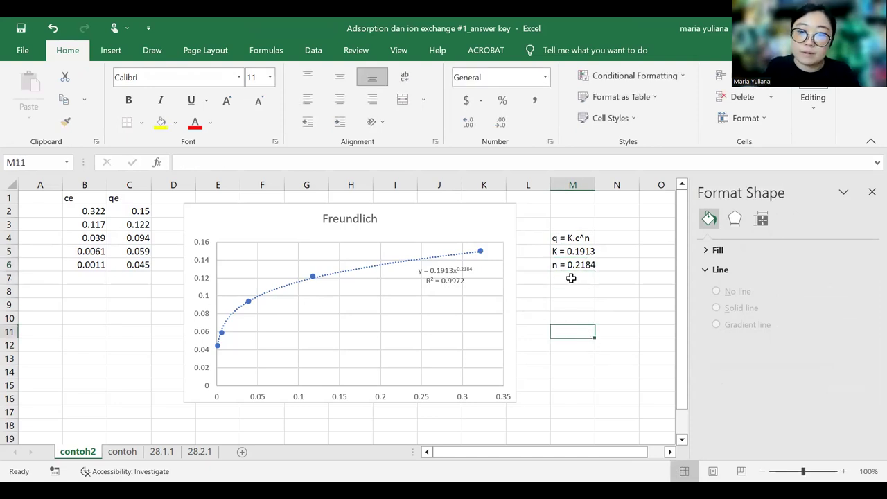
click(568, 279)
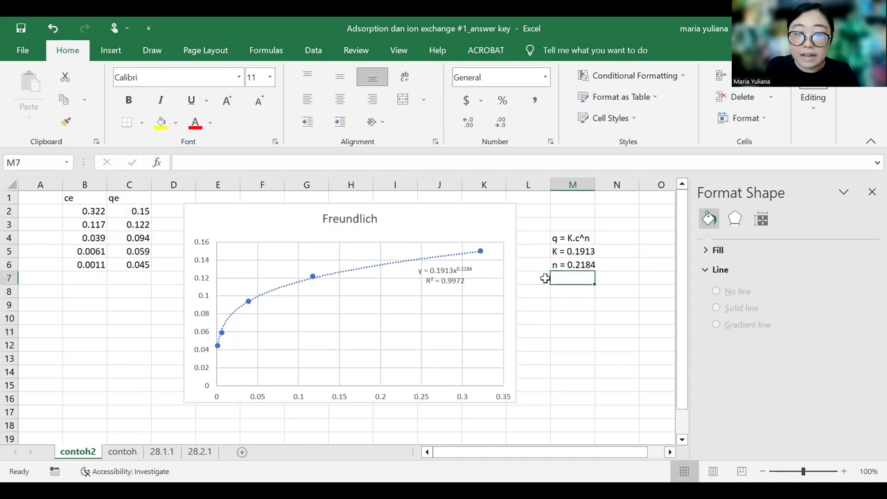
text(R)
text(0.9972)
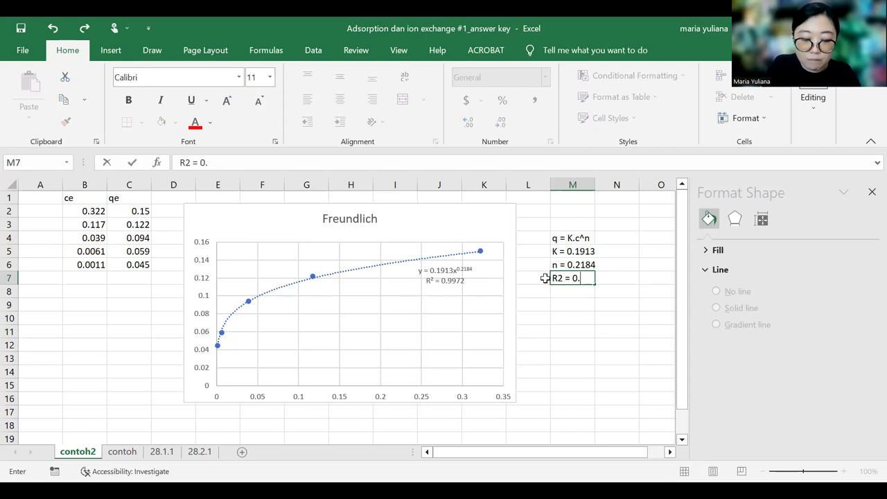
key(Return)
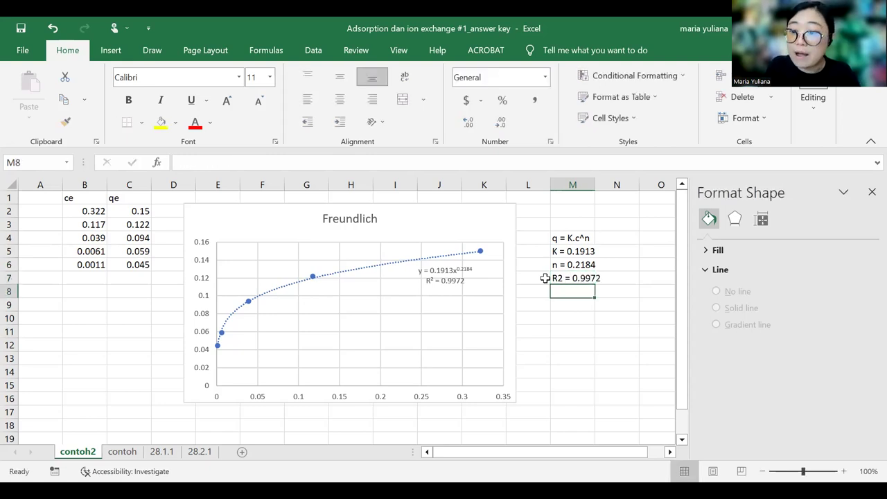
key(Up)
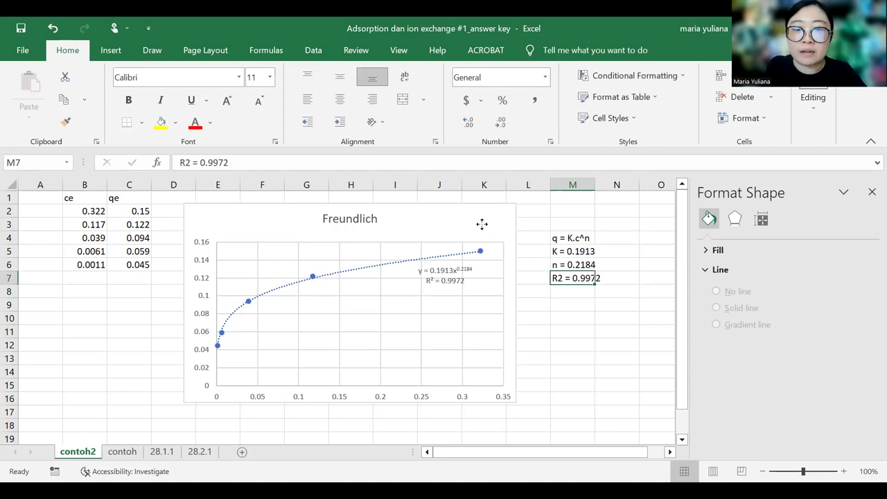
Step: Move the Freundlich chart slightly up and to the right, clear of the ce and qe data, and deselect it
drag(482, 224, 487, 211)
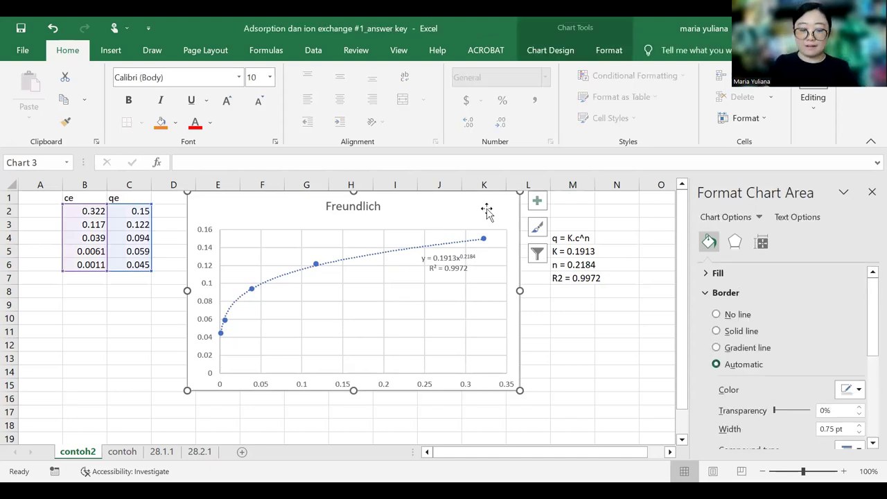
drag(285, 211, 301, 216)
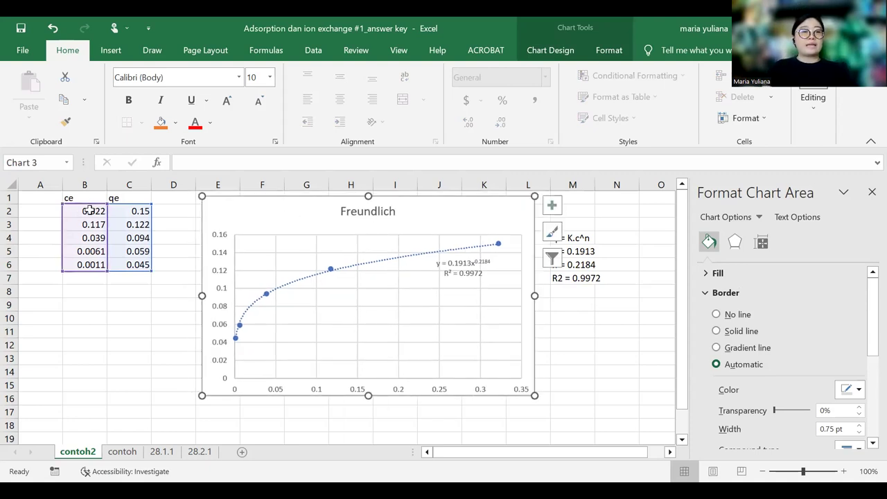
click(93, 290)
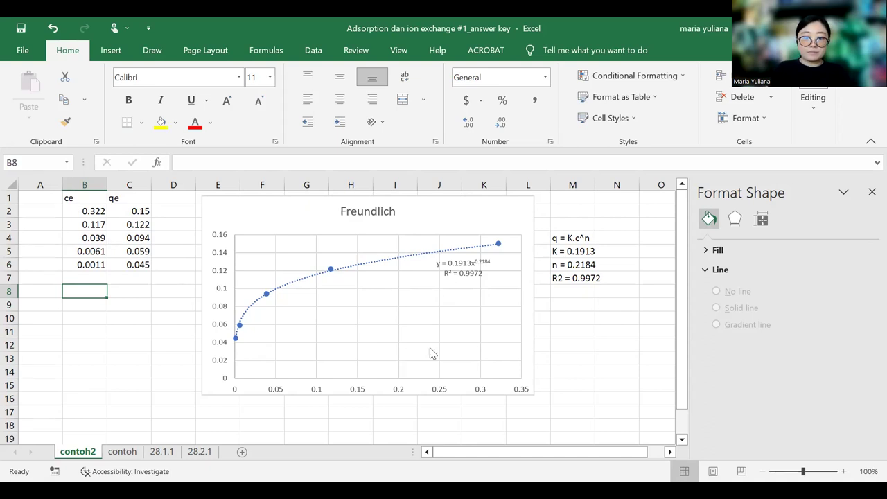
Step: Switch to the presentation and show the equilibrium relations slide with the Freundlich and Langmuir isotherm equations
key(alt+Tab)
key(Left)
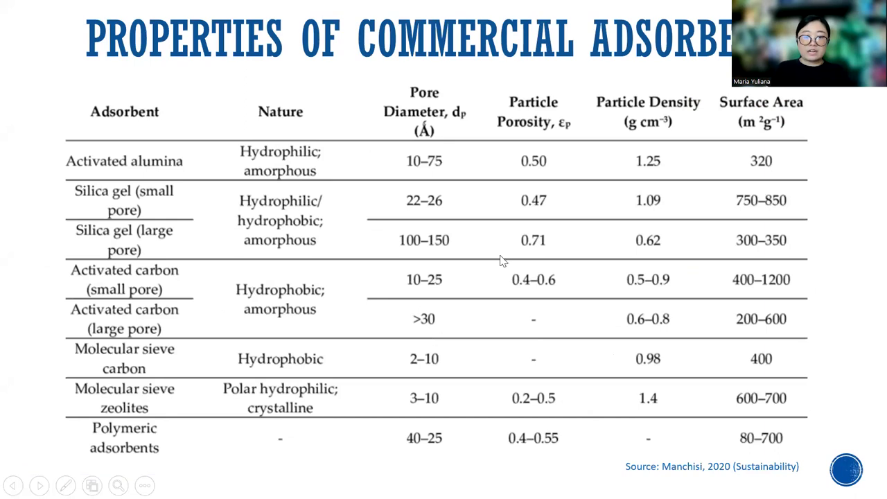
key(Right)
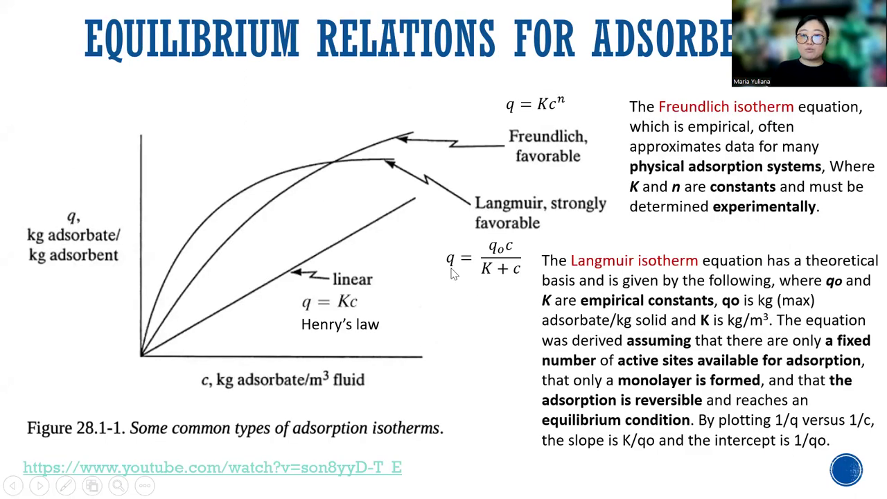
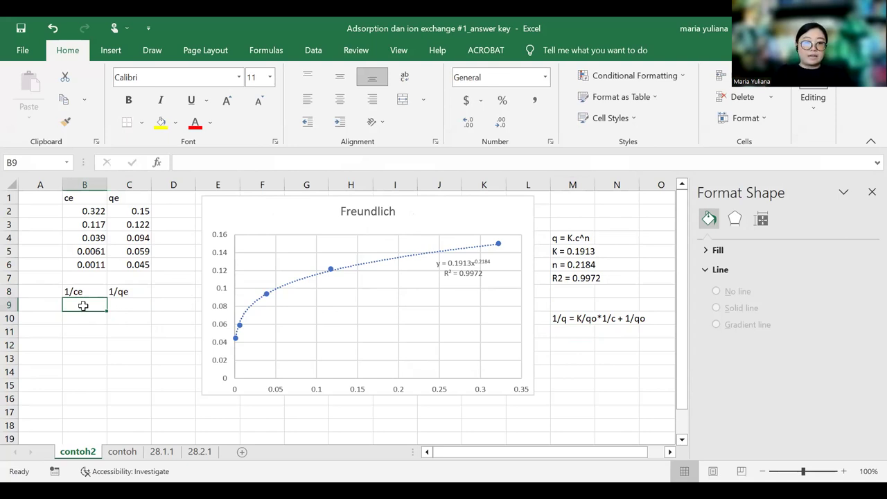
Step: Calculate 1/ce with =1/B2 in B9 and fill the formula down to B13
text(=)
key(Down)
key(Up)
key(BackSpace)
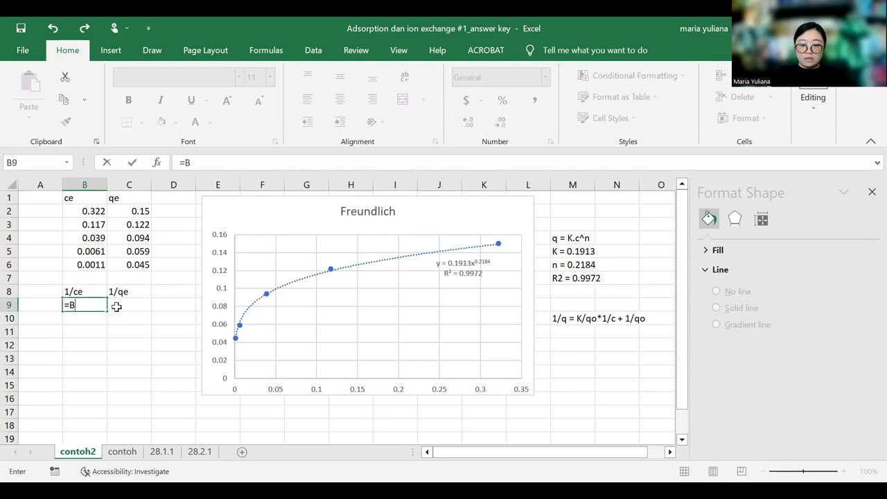
text(1/)
click(92, 209)
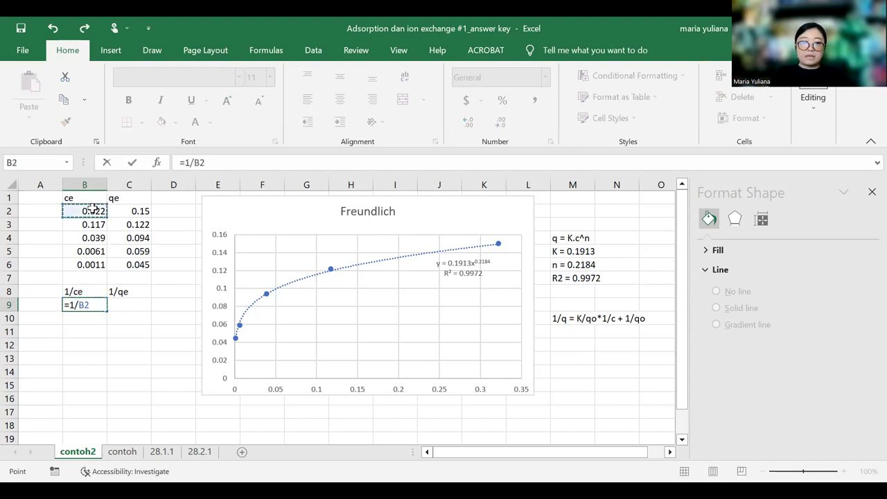
key(Return)
click(100, 308)
drag(105, 310, 103, 364)
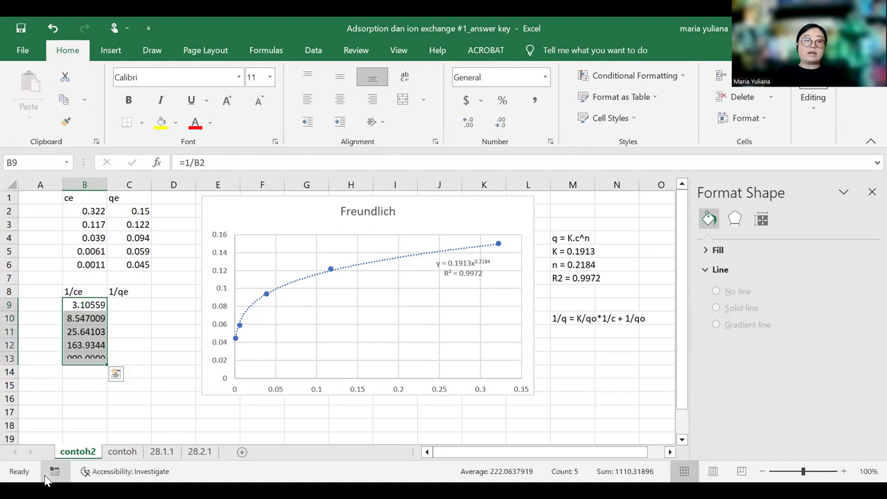
Step: Calculate 1/qe with =1/C2 in C9 and fill the formula down to C13
click(128, 307)
text(=1/)
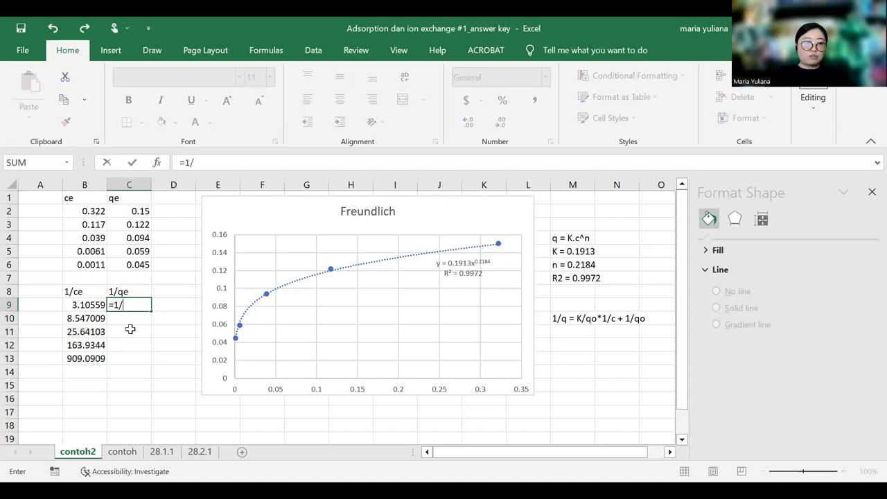
click(129, 211)
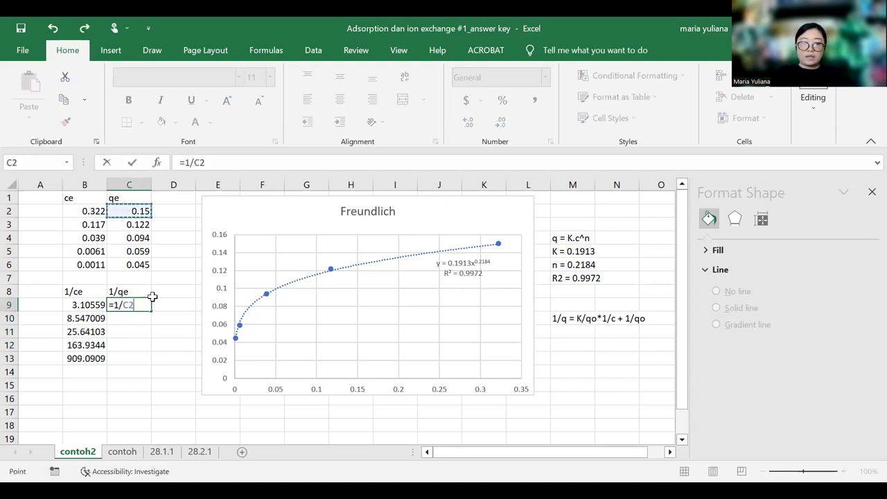
key(Return)
click(128, 306)
drag(151, 312, 152, 363)
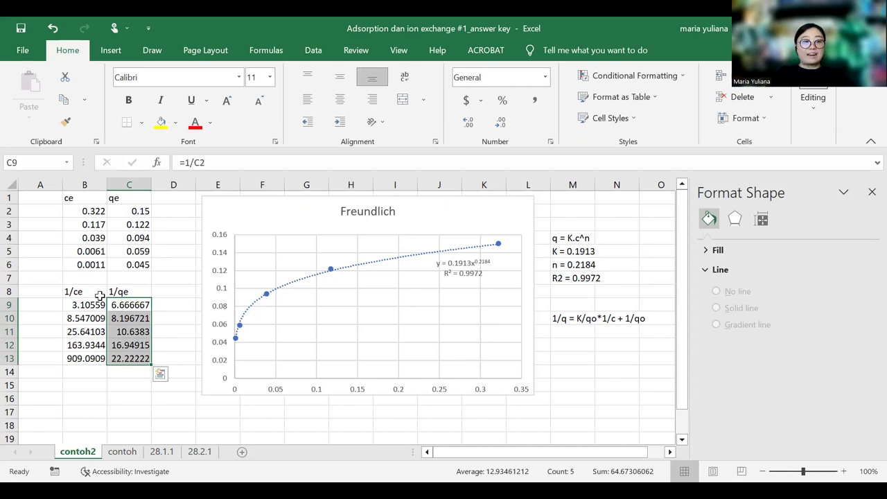
Step: Insert a Scatter chart of B9:C13 and move it down and to the right over the Freundlich chart
drag(83, 305, 132, 359)
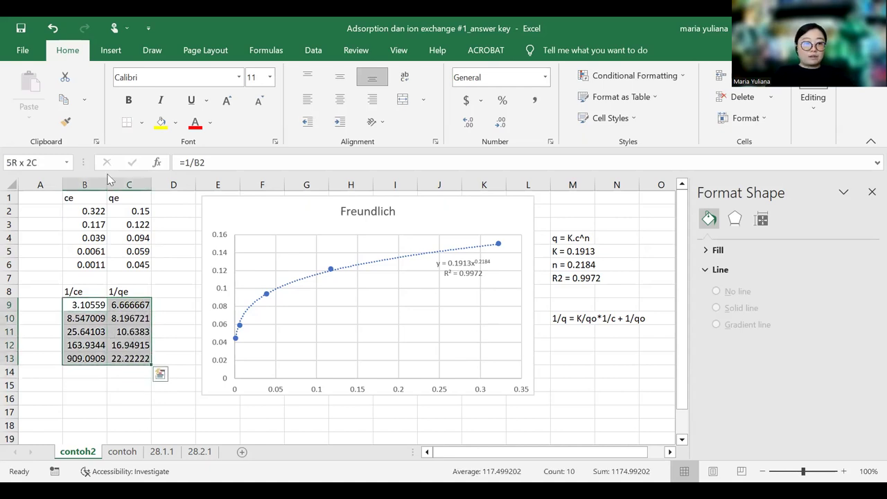
click(111, 50)
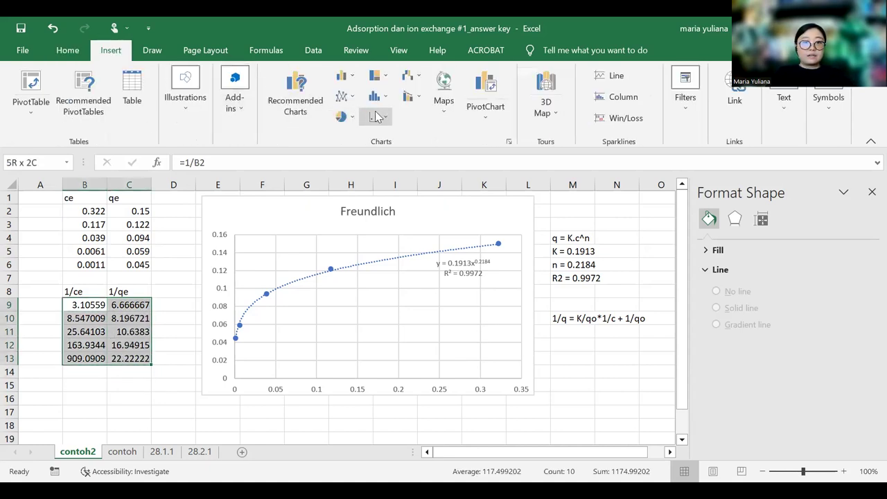
click(377, 117)
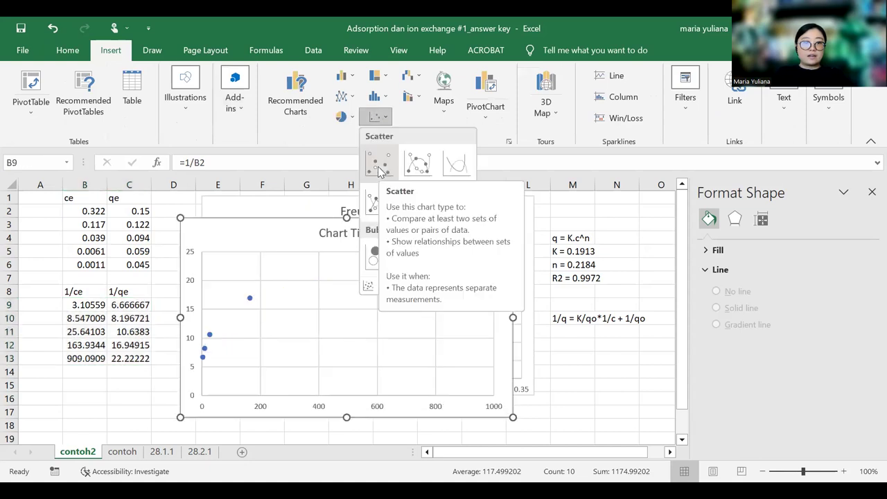
click(379, 166)
drag(312, 239, 400, 283)
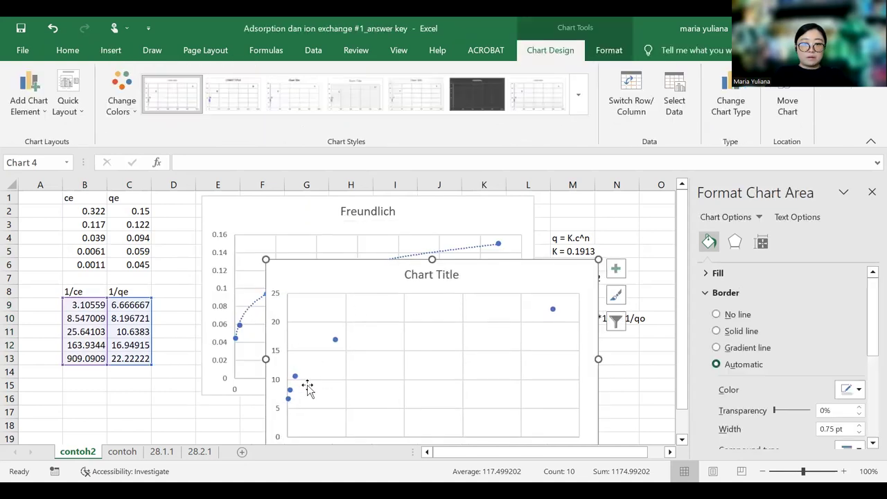
Step: Open the formatting options for the data series in the 1/ce versus 1/qe scatter chart
scroll(307, 388, down, 1)
click(296, 334)
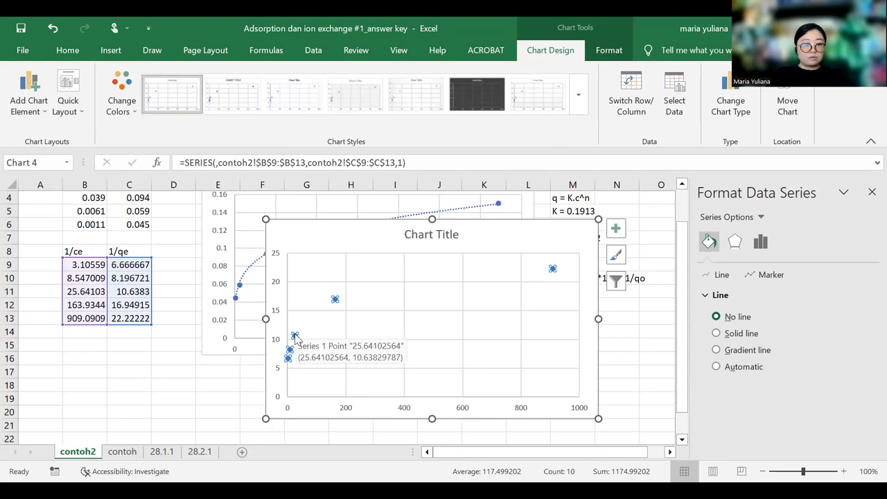
right_click(296, 337)
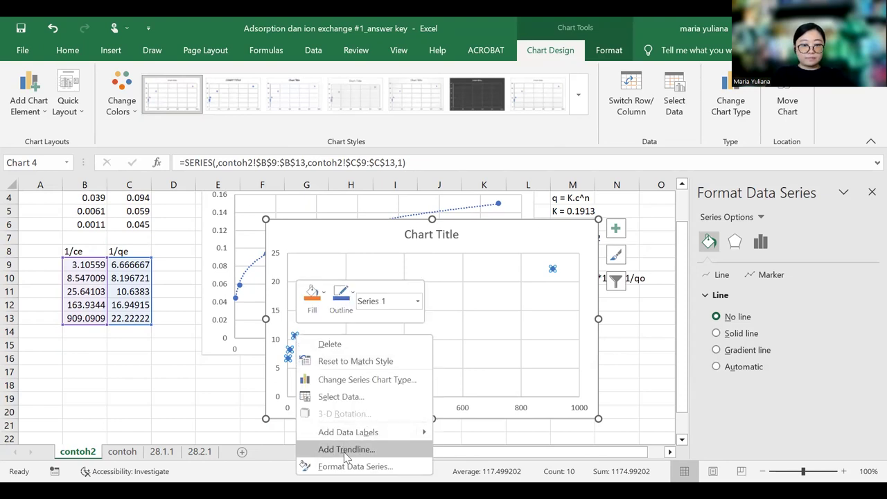
click(346, 467)
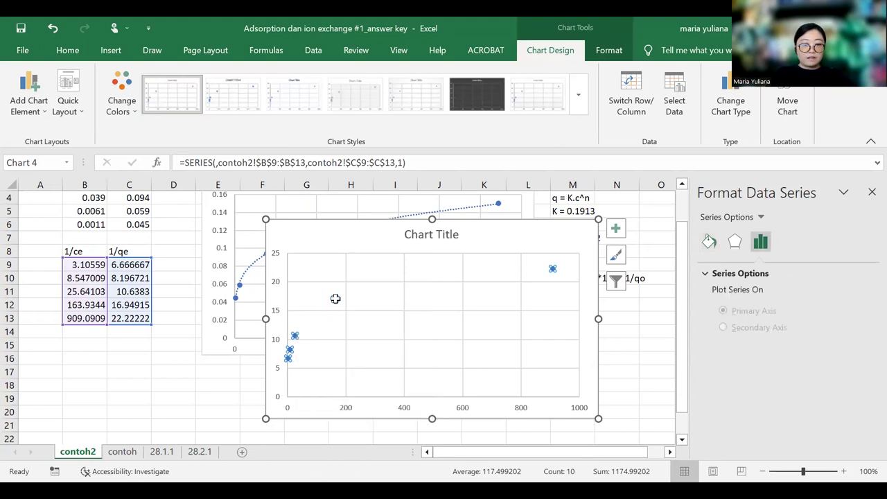
Step: Check the scatter series' data source, reviewing its X values range B9:B13 and Y values range C9:C13
right_click(335, 302)
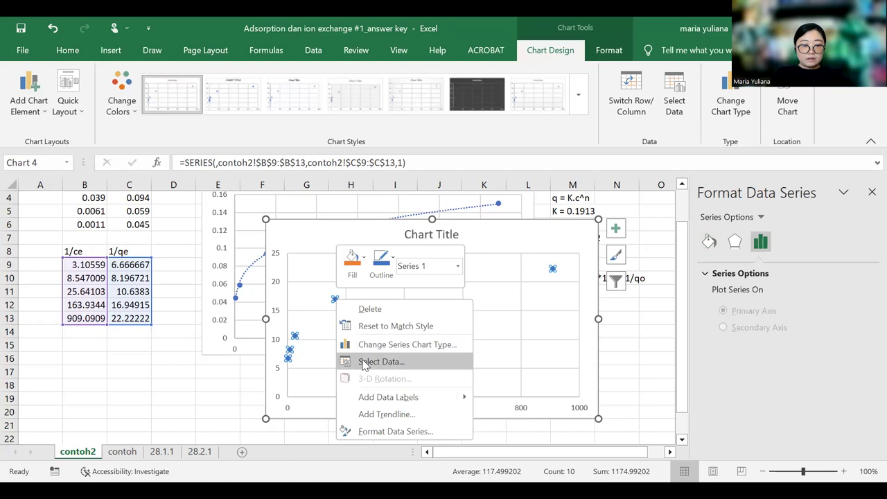
click(363, 362)
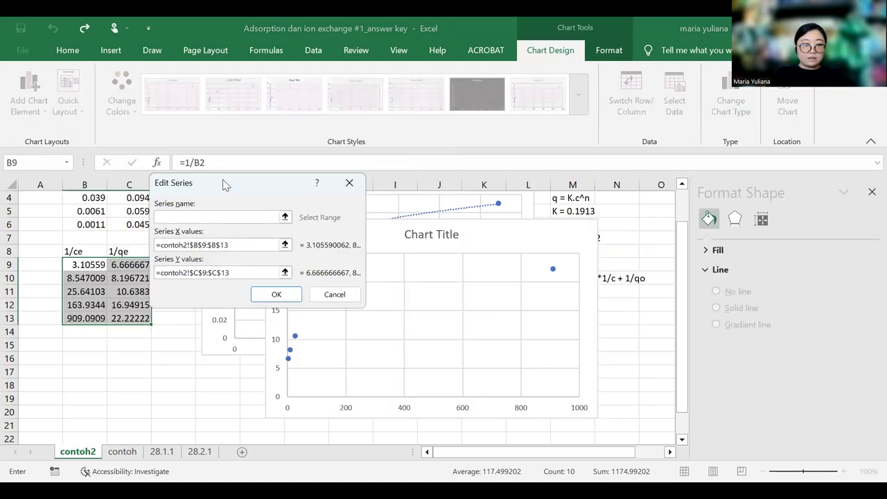
scroll(173, 282, up, 1)
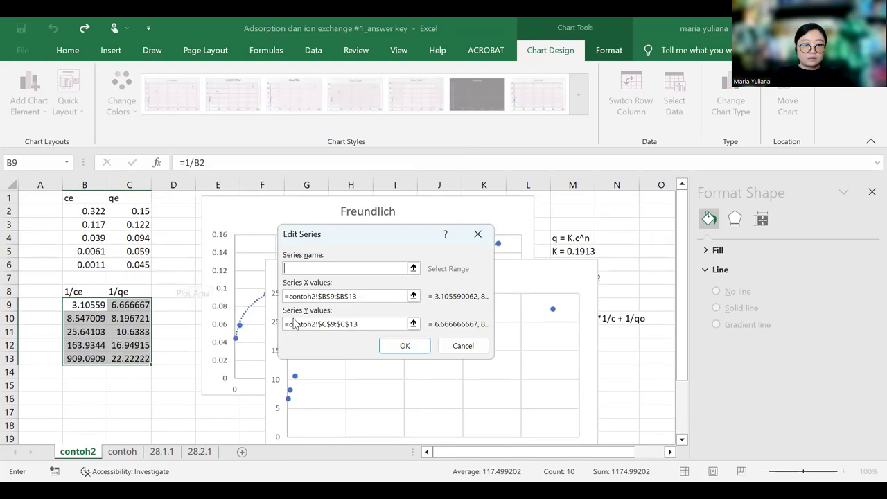
click(414, 296)
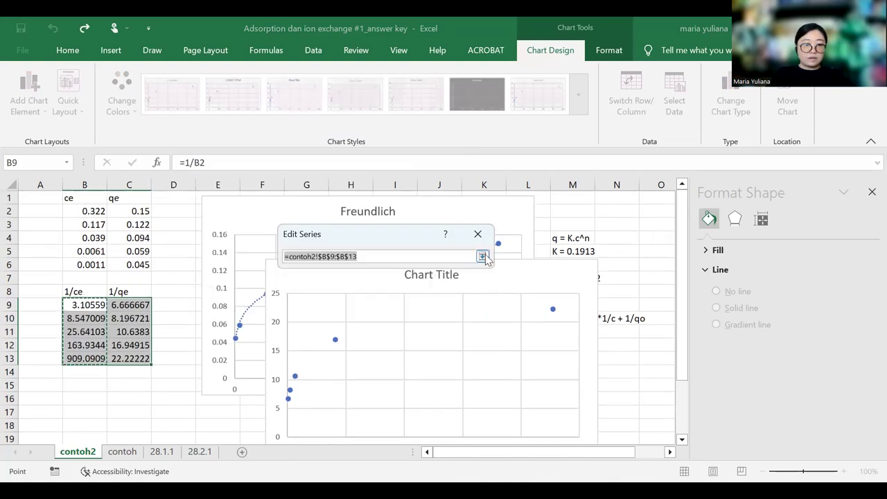
key(Return)
click(414, 324)
click(415, 323)
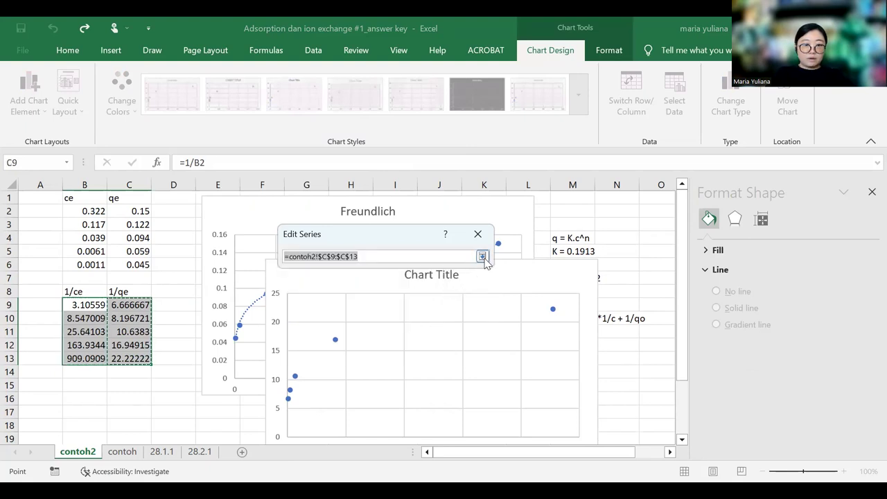
key(Return)
click(411, 346)
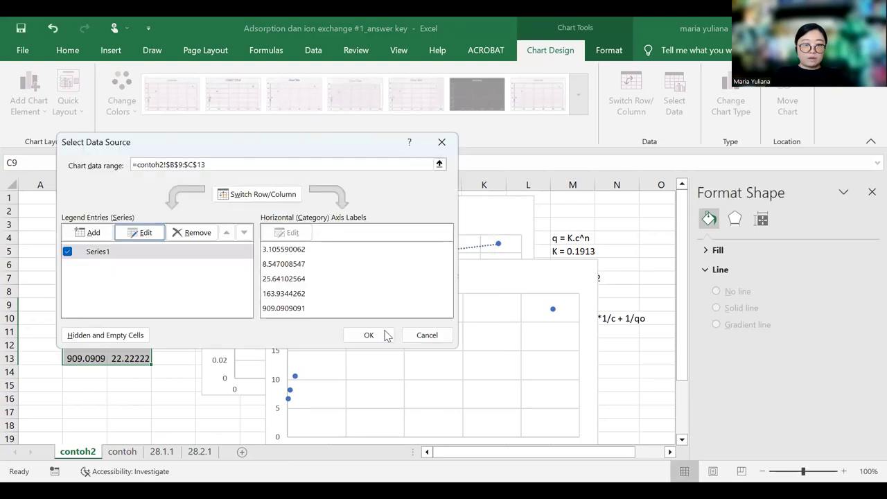
click(384, 334)
Step: Shift the 1/ce versus 1/qe chart slightly up and to the right, and add a linear trendline to its series
drag(180, 186, 453, 250)
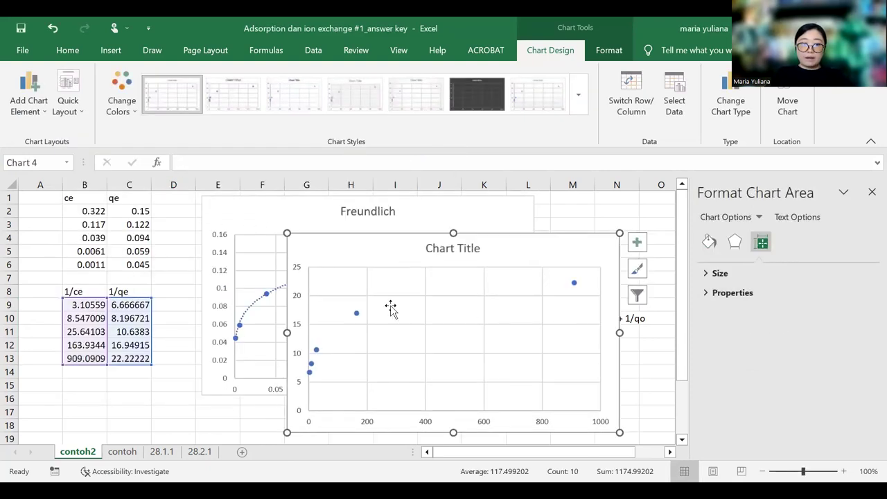
click(357, 313)
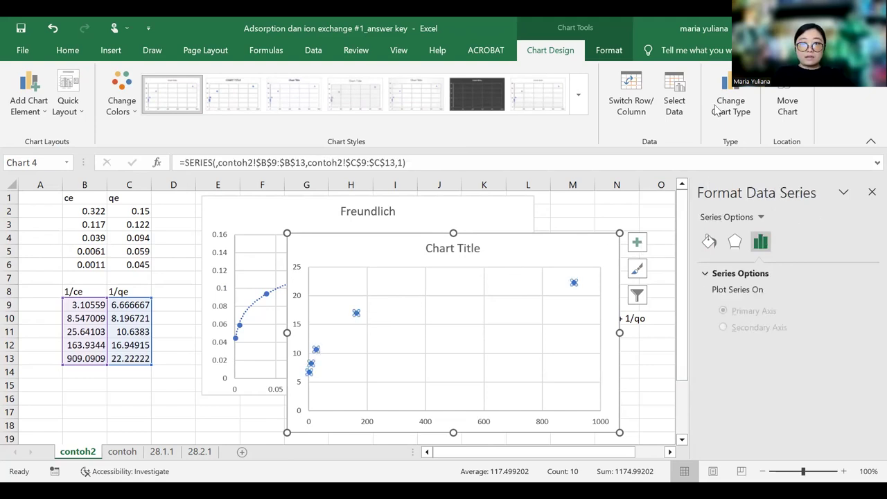
right_click(356, 313)
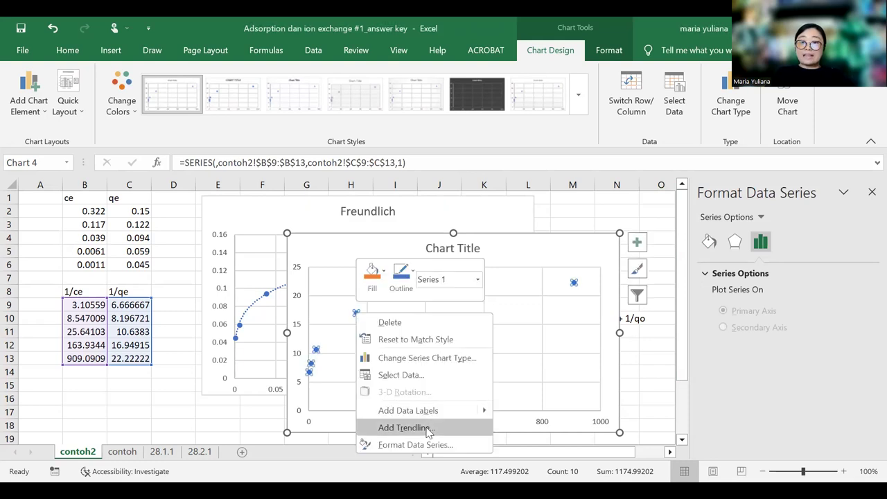
click(416, 427)
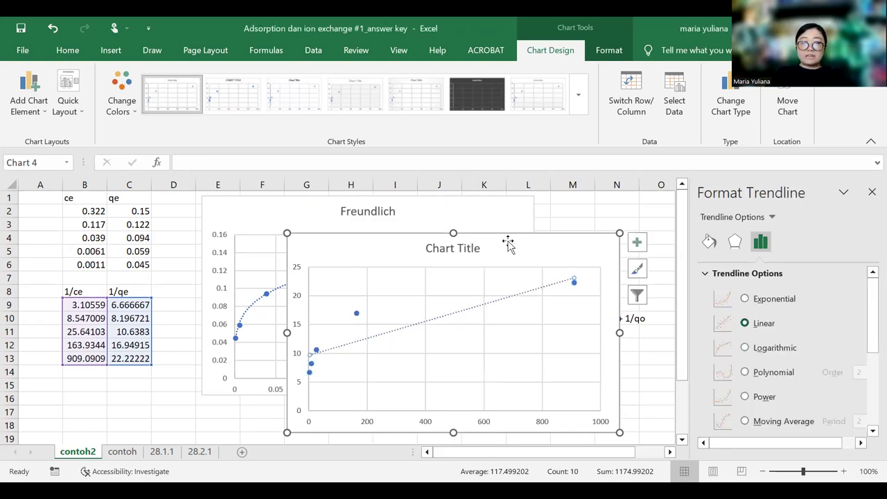
Step: Move the chart clear of the Langmuir equation and add a linear trendline showing its equation and R-squared value on the chart
drag(368, 268, 223, 296)
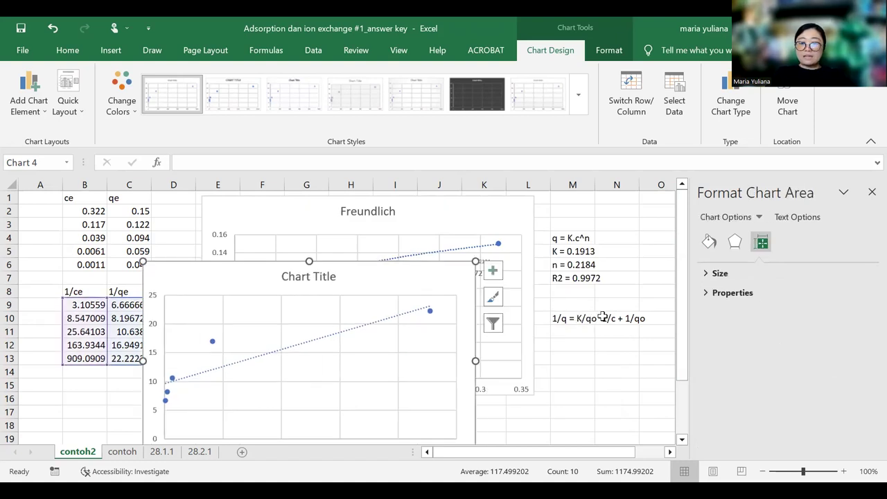
click(212, 342)
right_click(214, 344)
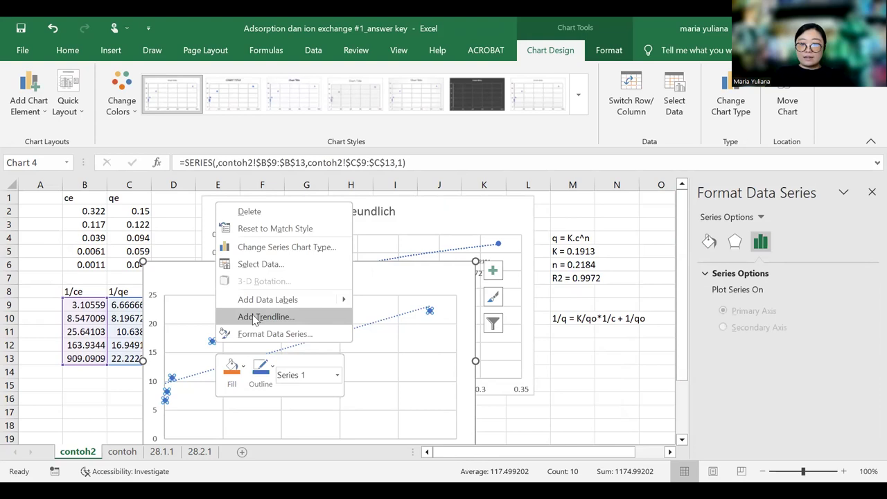
click(254, 318)
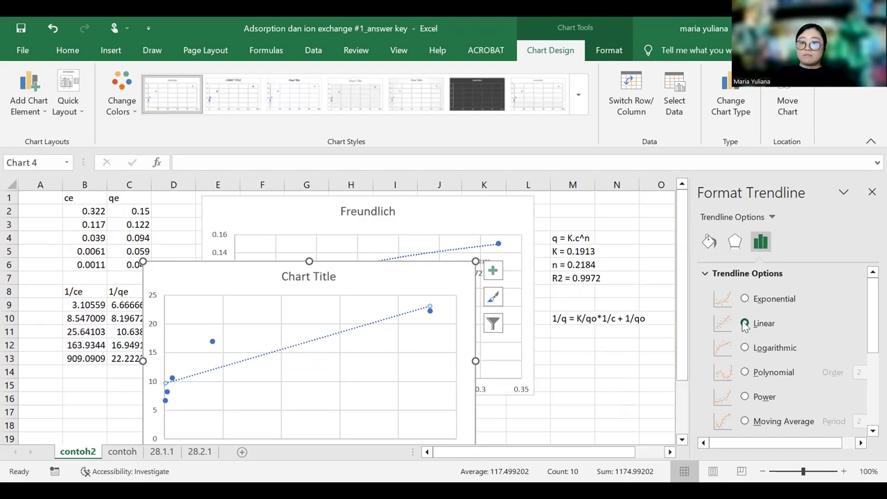
scroll(766, 379, down, 5)
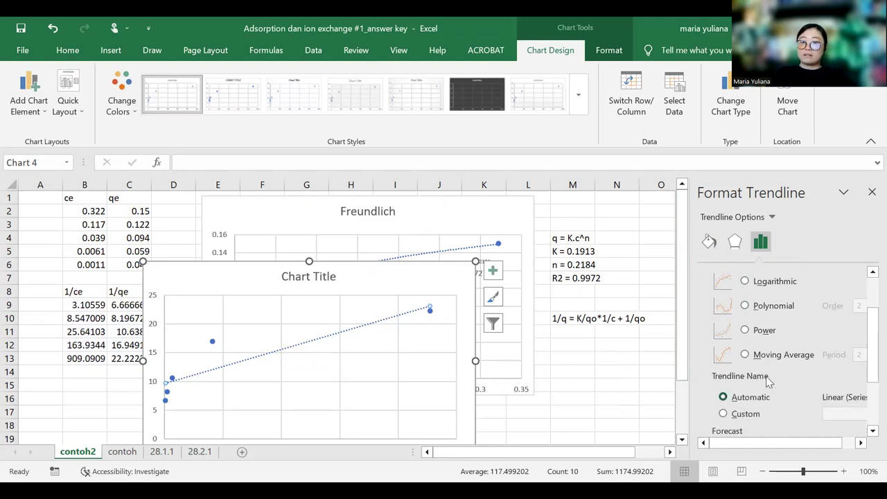
click(735, 407)
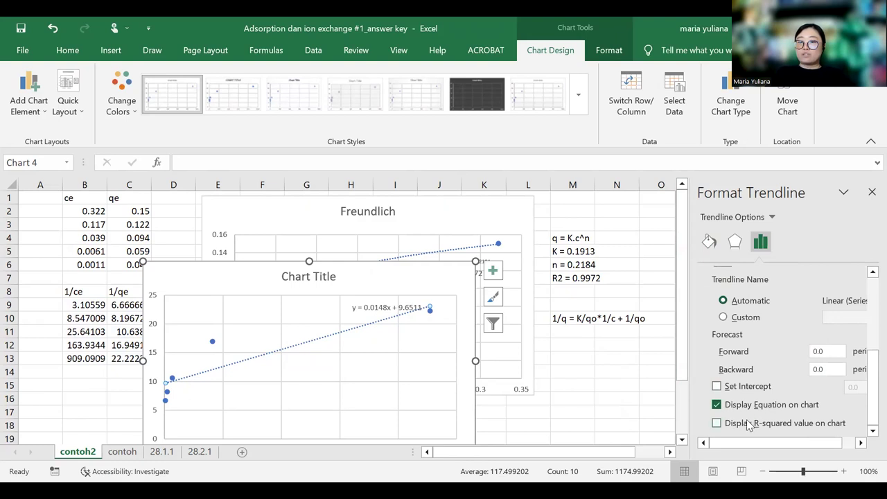
click(731, 425)
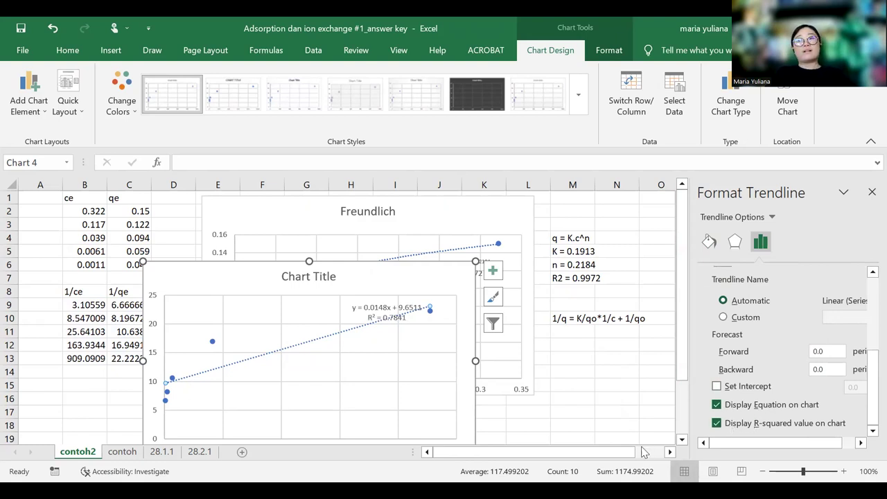
Step: Align the new chart under the Freundlich chart, overlapping its lower part, and title it Langmuir
click(869, 194)
drag(390, 278, 601, 321)
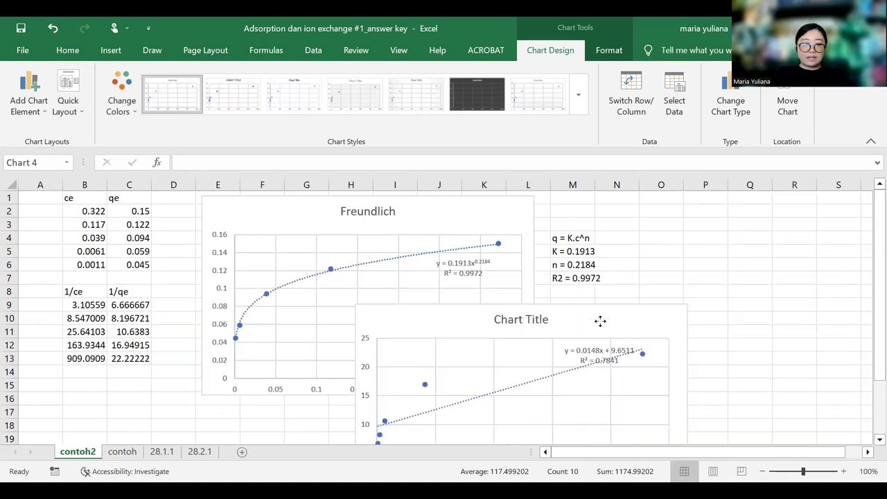
scroll(468, 312, down, 1)
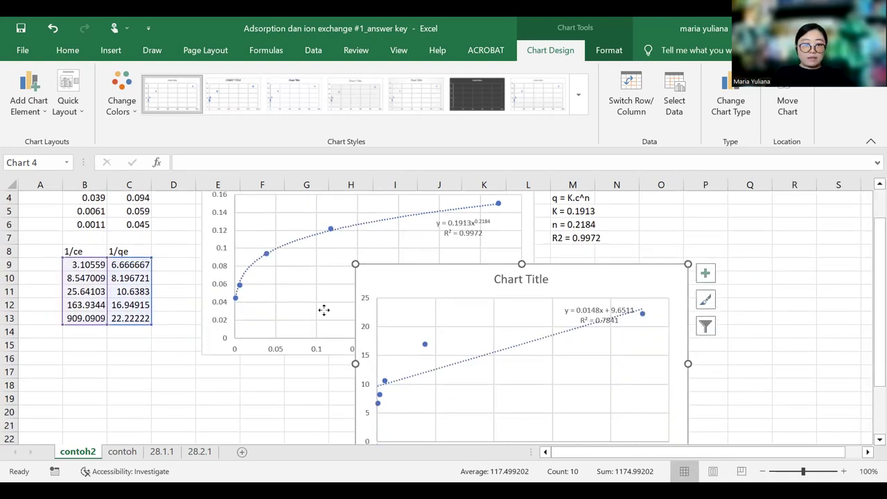
drag(451, 276, 297, 273)
double_click(348, 279)
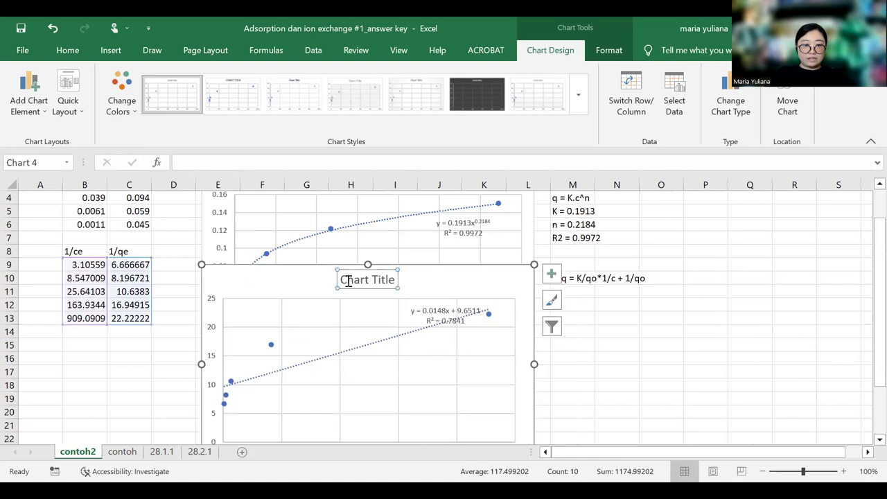
triple_click(348, 280)
text(Langmuir)
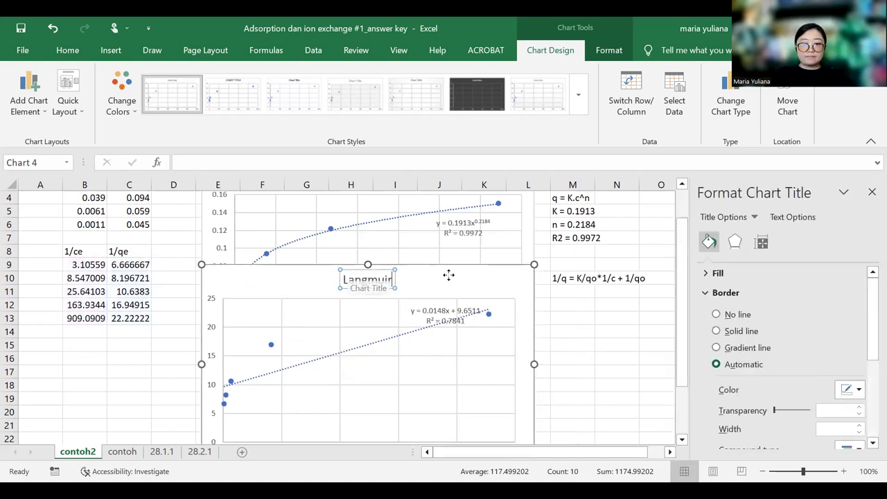
Step: Move the Langmuir chart's equation label left, clear of the trendline, and select the R² value in it
click(425, 306)
drag(373, 305, 352, 304)
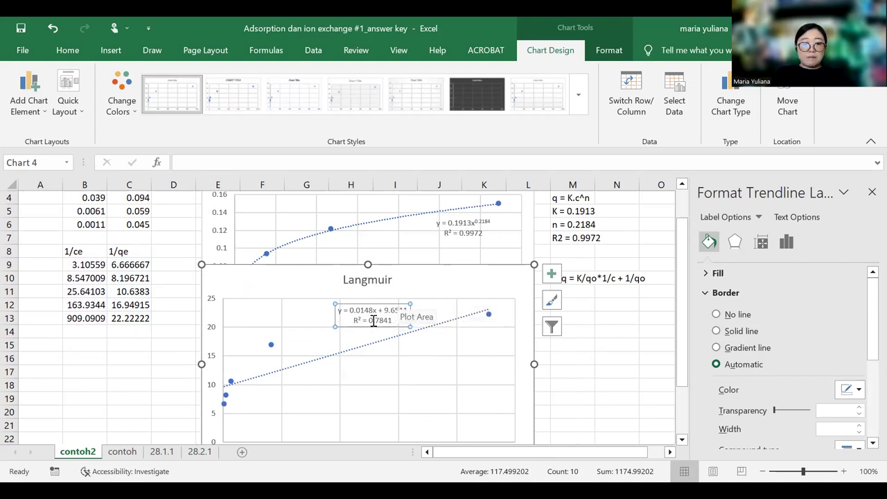
double_click(380, 320)
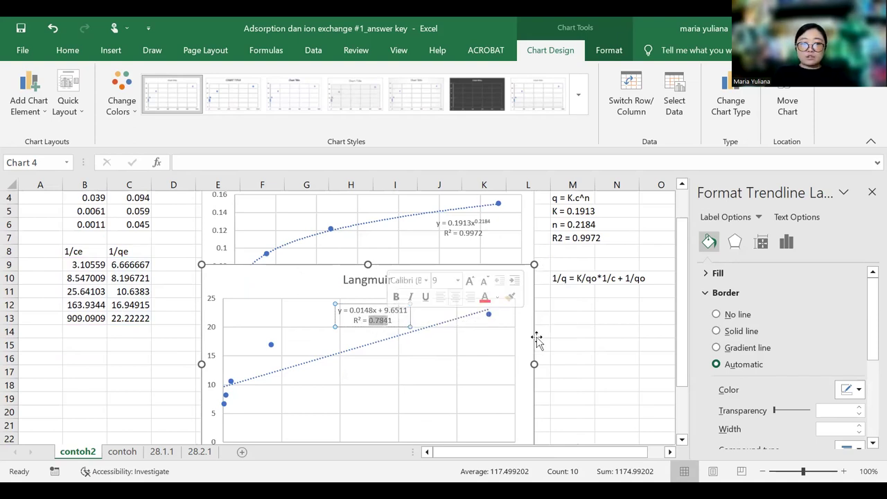
Step: Enter R2 = 0.7841 in M11, directly below the Langmuir equation
click(569, 318)
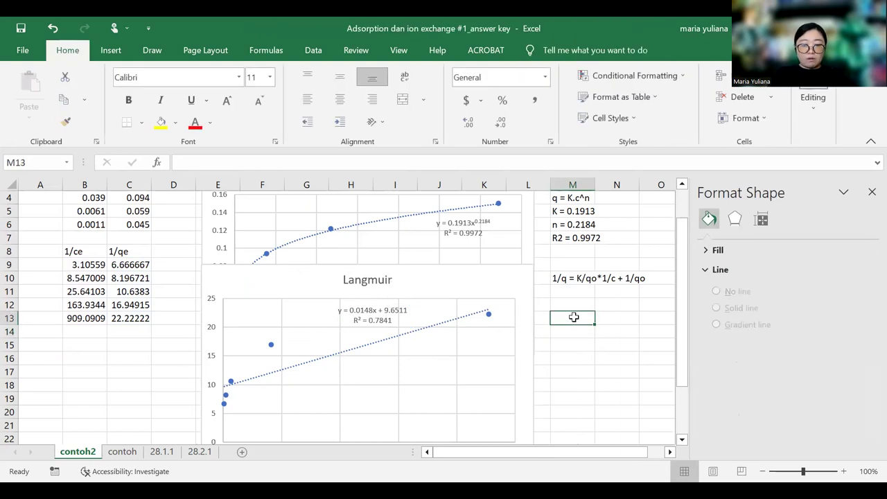
key(Up)
key(Up)
text(R2)
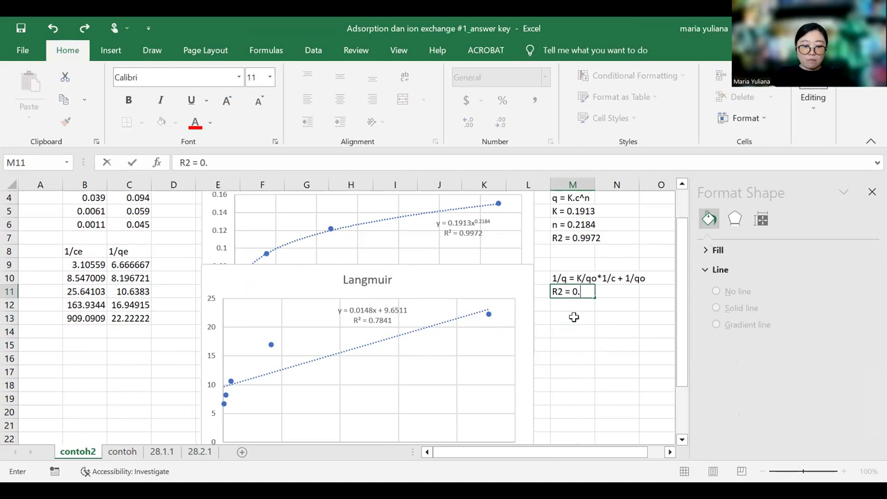
text( = 0.7841)
key(Return)
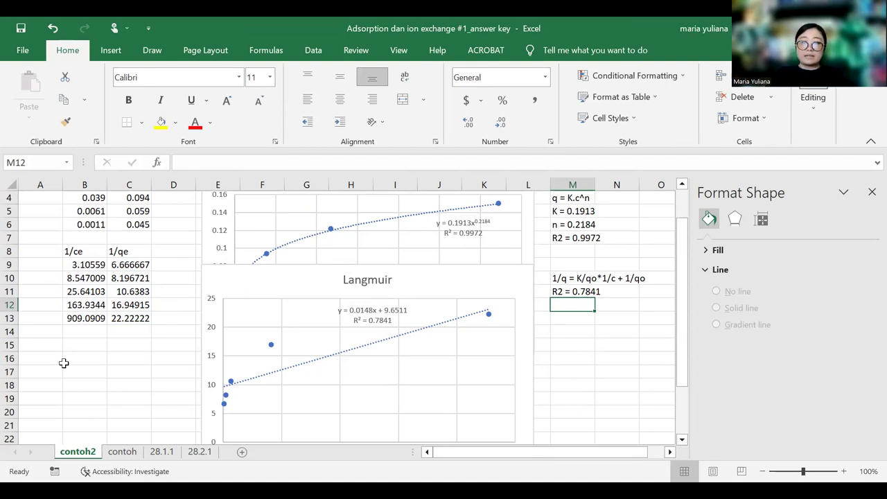
Step: Compare the recorded R2 values of the Freundlich fit in M7 and the Langmuir fit in M11
scroll(493, 377, up, 1)
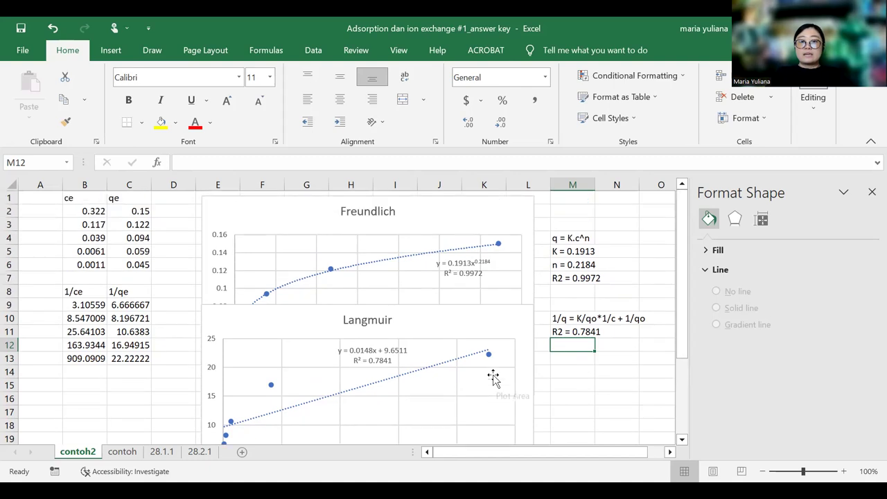
click(581, 277)
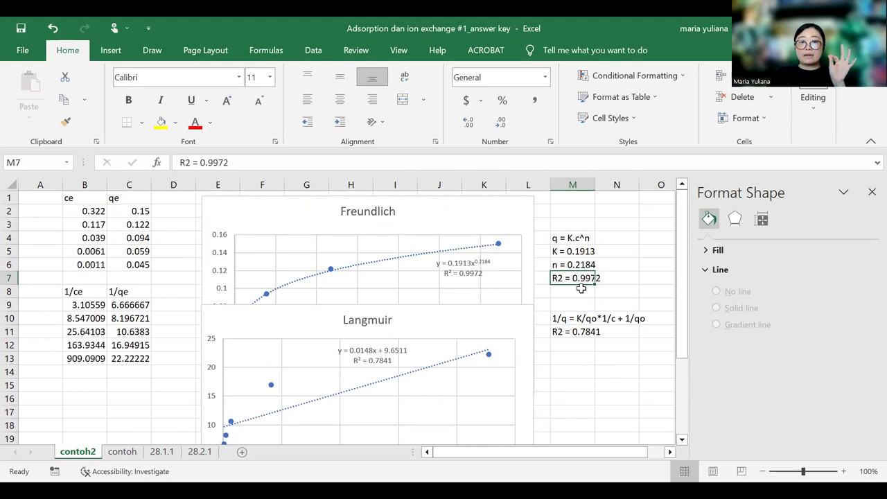
click(134, 266)
click(579, 278)
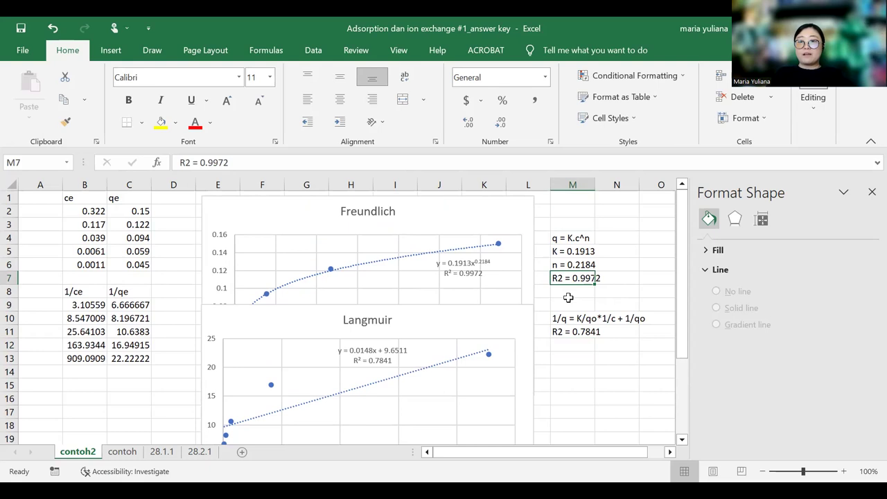
click(573, 330)
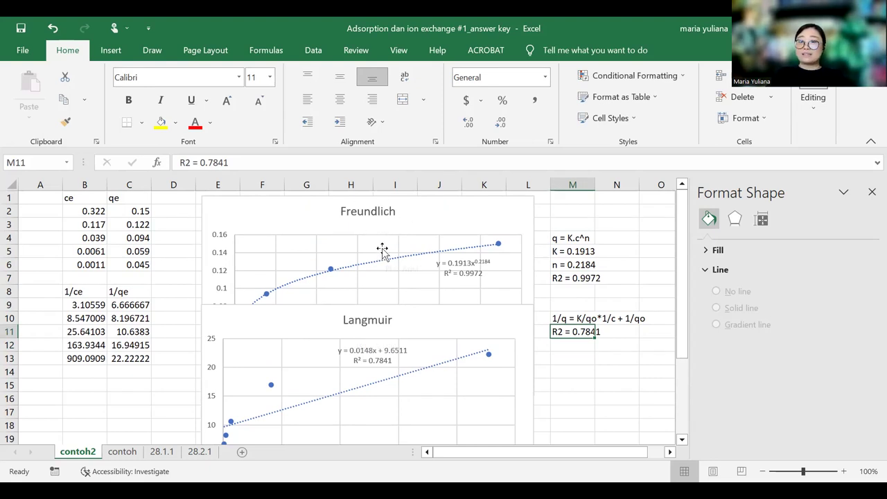
click(584, 281)
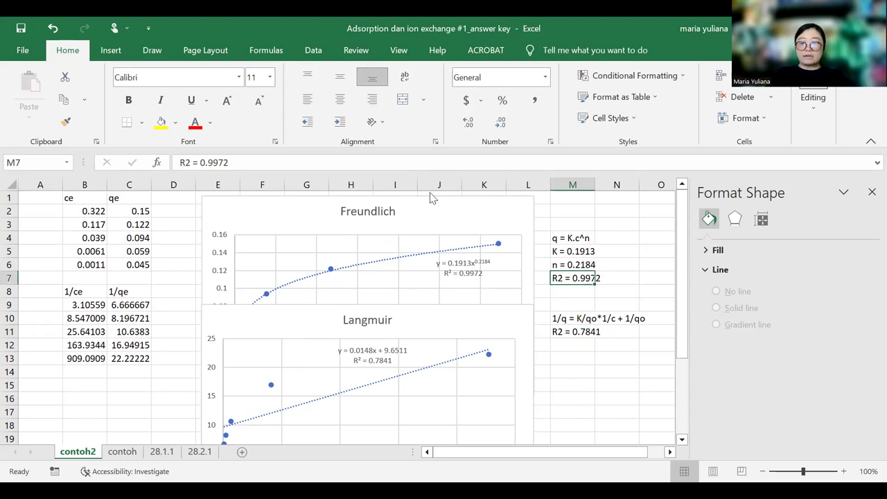
Step: Switch to the presentation and go back to the Example 28.1-1 slide on the phenol adsorption isotherm
key(alt+Tab)
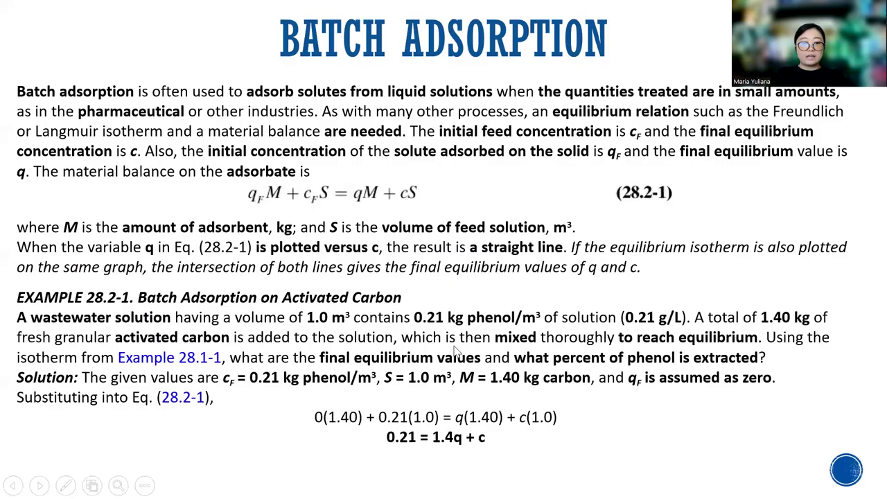
key(Left)
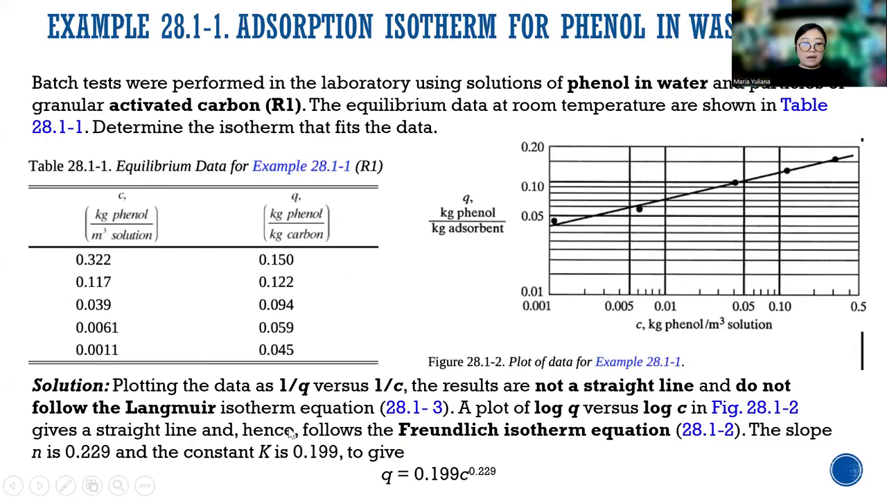